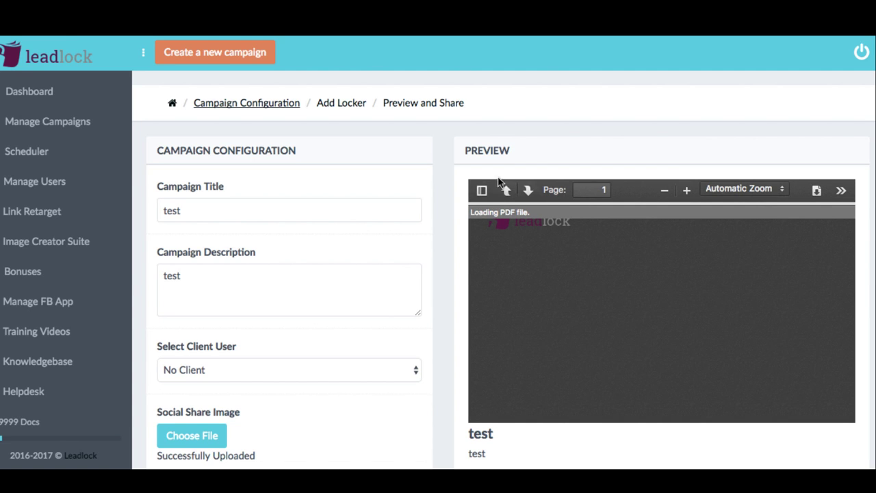
# Request Social Media Examiner's free report ('Yes, I Want the Report!') to reveal its name-and-email form
pyautogui.scroll(-4, 445, 199)
pyautogui.scroll(-5, 444, 198)
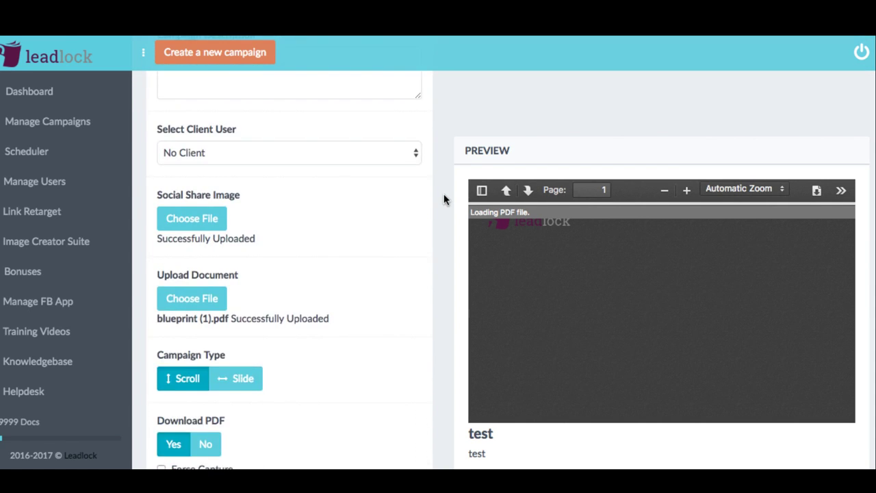
pyautogui.scroll(3, 443, 199)
pyautogui.scroll(6, 444, 199)
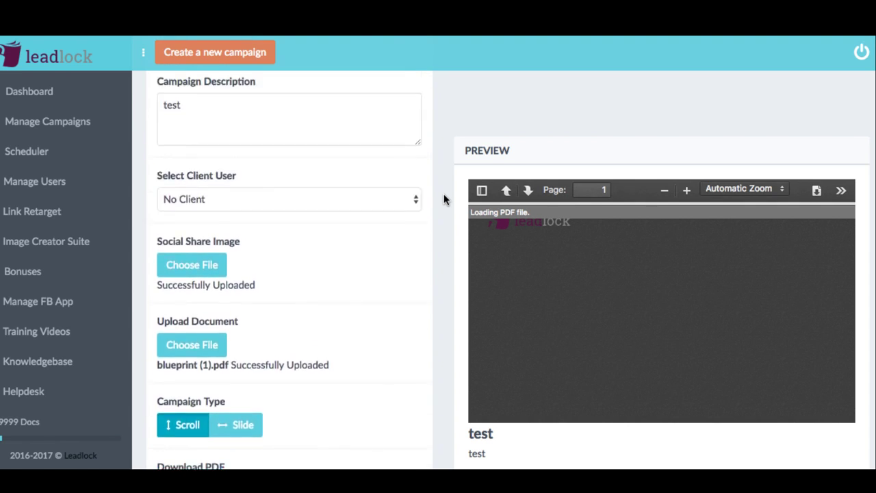
pyautogui.scroll(-1, 443, 199)
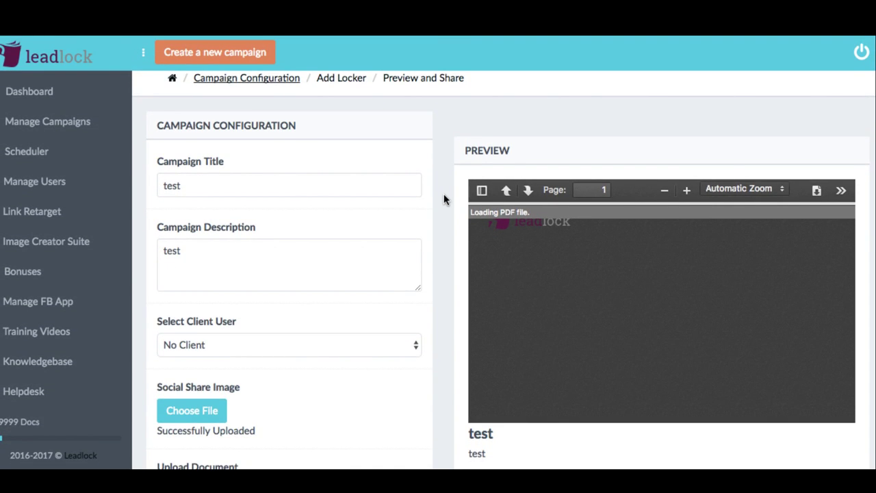
pyautogui.scroll(1, 444, 198)
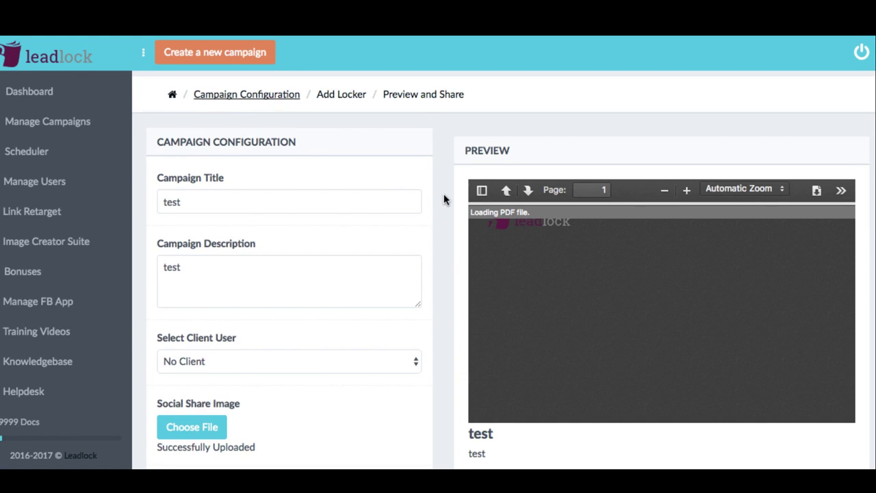
pyautogui.scroll(-2, 443, 199)
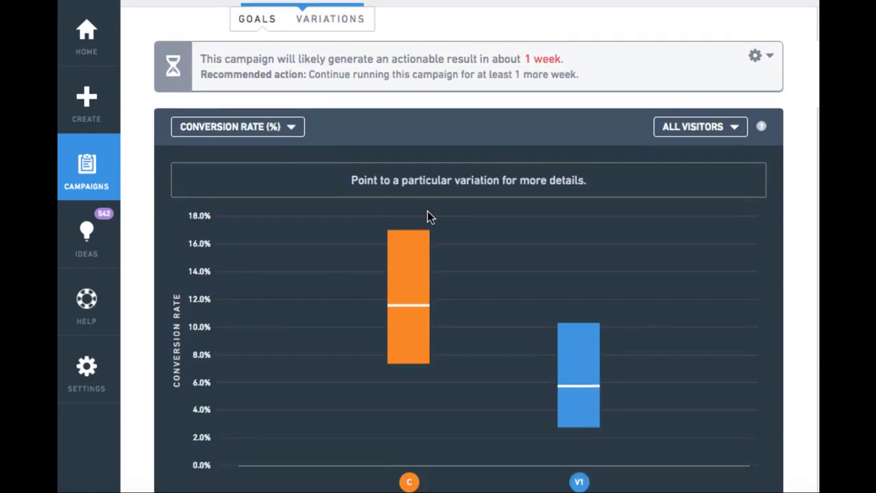
pyautogui.scroll(-8, 428, 211)
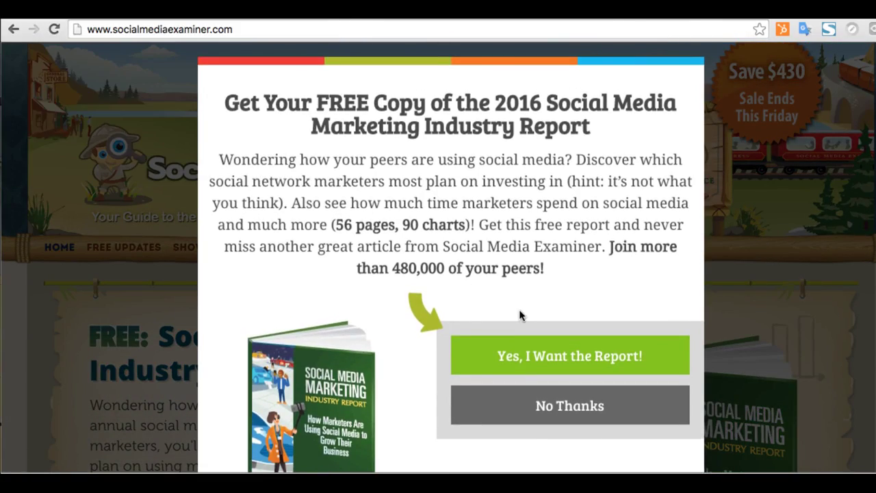
pyautogui.click(525, 367)
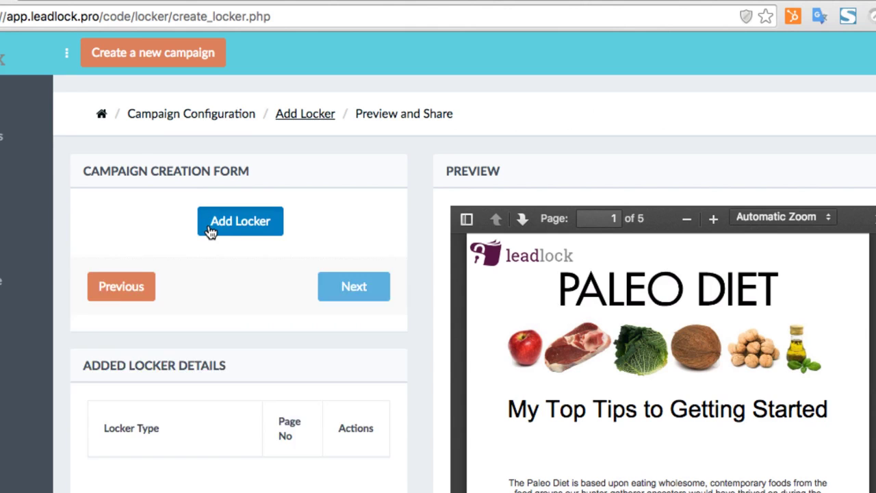
# Add a locker on page 2 with Autoresponder Integration as its locker type
pyautogui.click(209, 231)
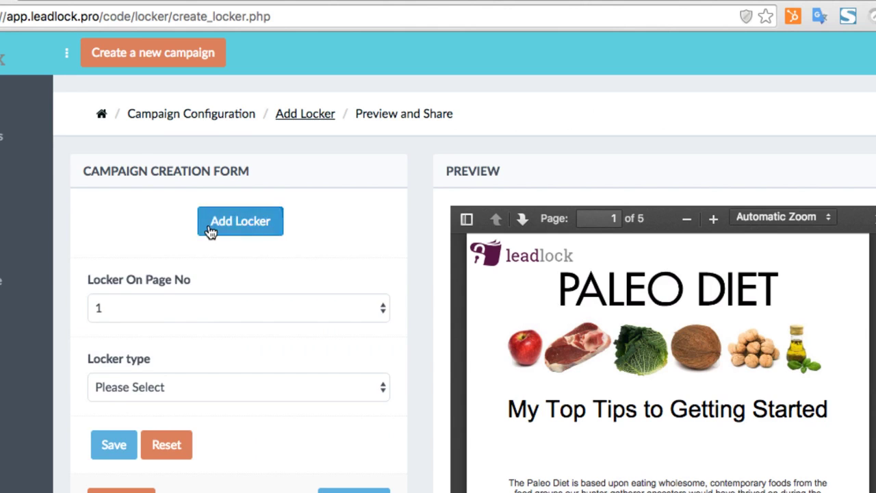
pyautogui.click(200, 308)
pyautogui.click(195, 325)
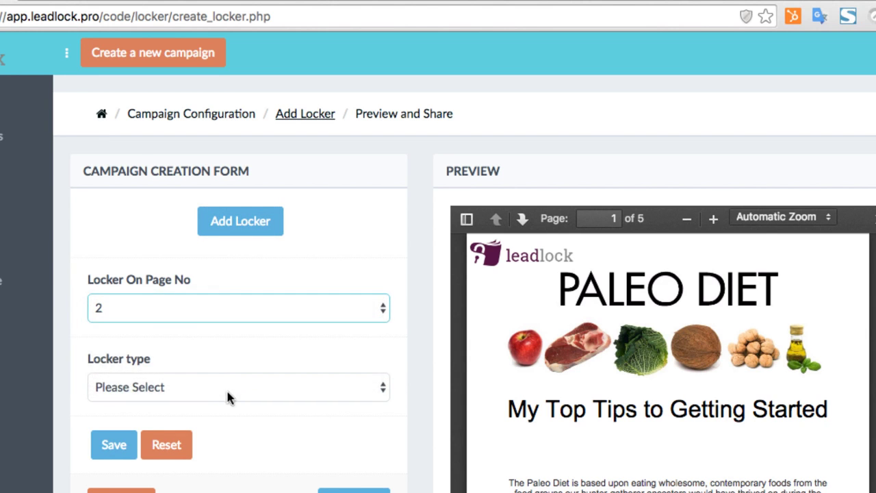
pyautogui.click(228, 391)
pyautogui.click(227, 405)
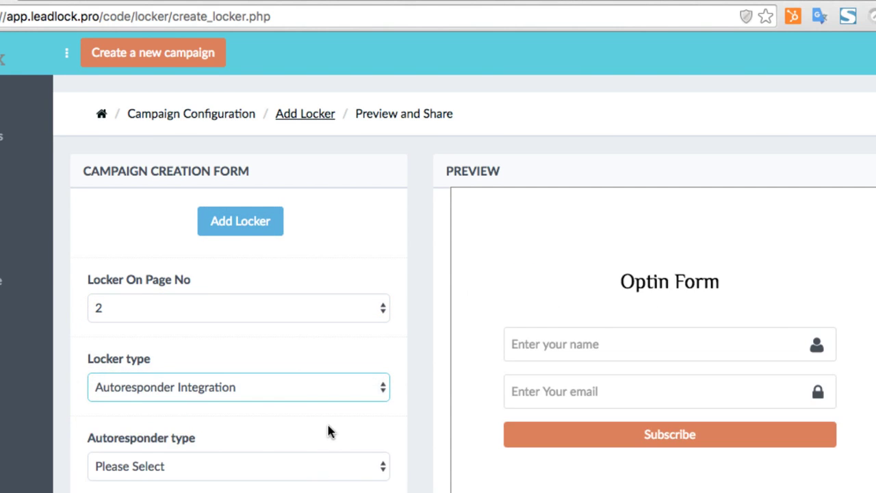
# Scroll the Preview and Share page to see the locker on the PDF's second page
pyautogui.scroll(-3, 327, 424)
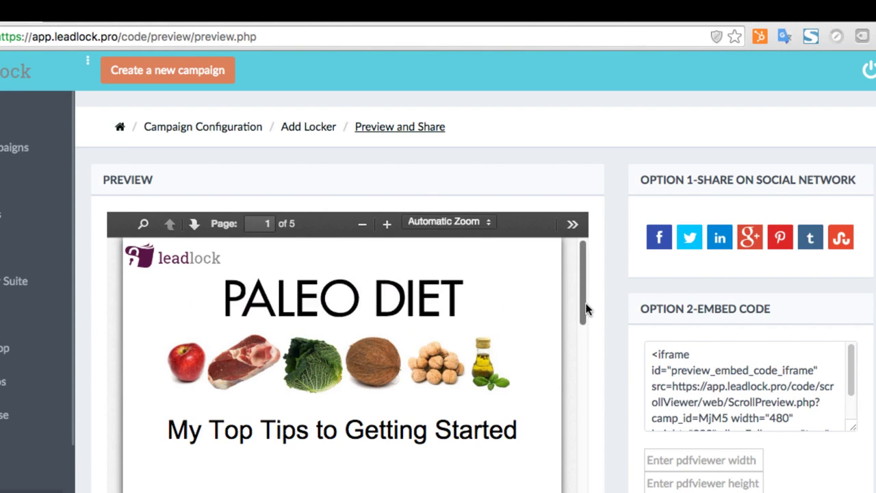
pyautogui.scroll(-3, 626, 308)
pyautogui.scroll(-5, 462, 282)
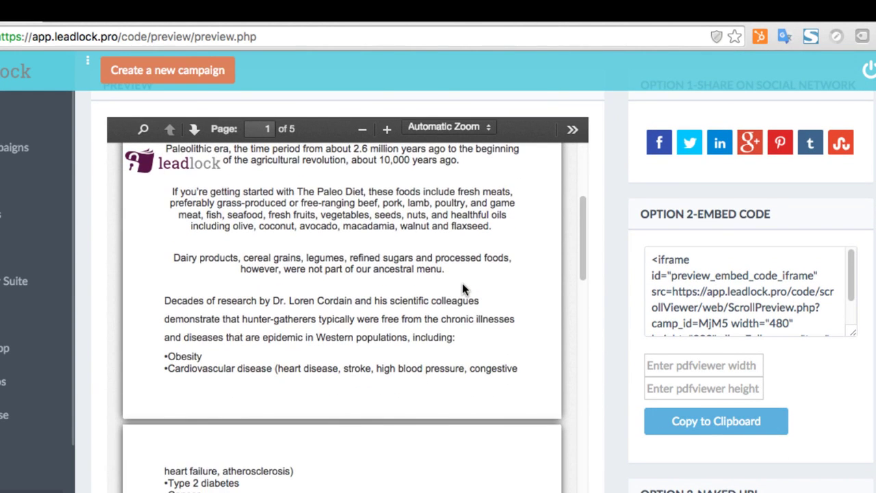
pyautogui.scroll(-3, 390, 355)
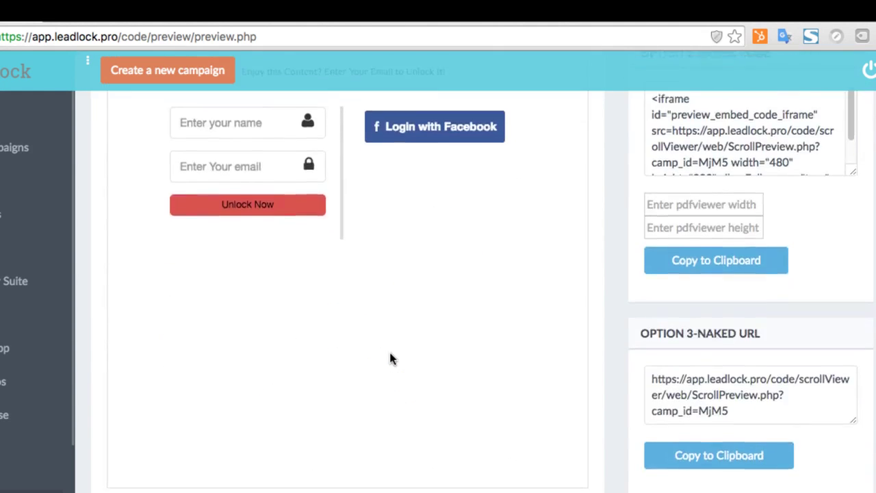
pyautogui.scroll(4, 390, 354)
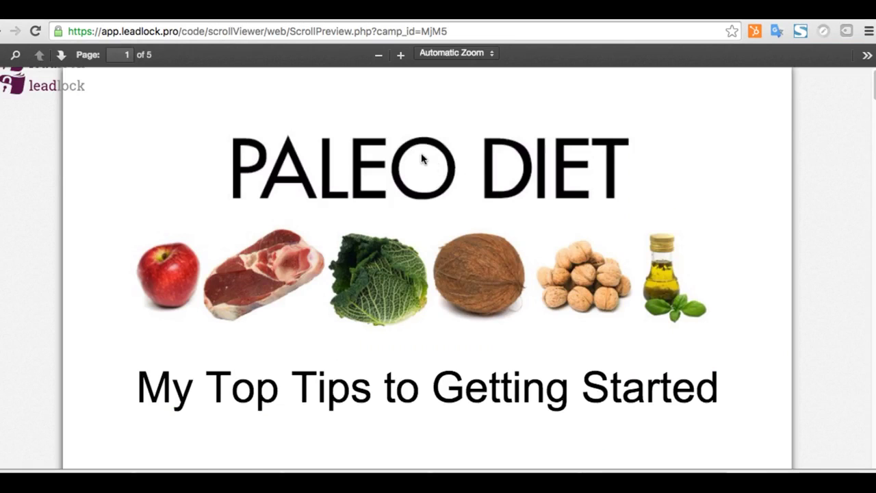
# Scroll to the page 3 gate and submit an email address to unlock the Paleo Diet PDF
pyautogui.scroll(-4, 415, 179)
pyautogui.scroll(-10, 411, 192)
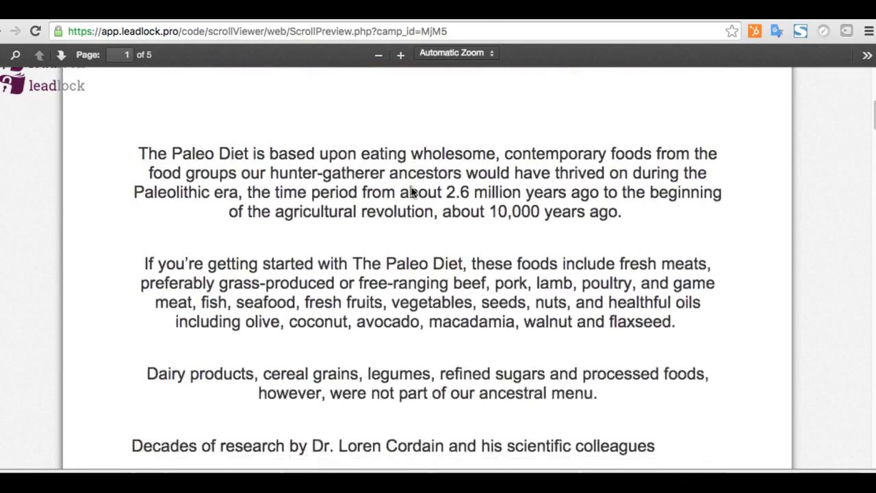
pyautogui.scroll(-7, 391, 240)
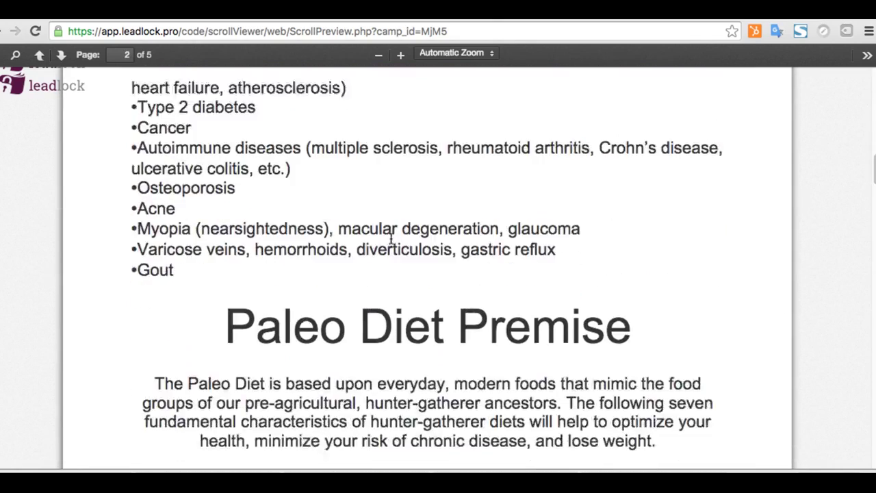
pyautogui.scroll(-8, 392, 240)
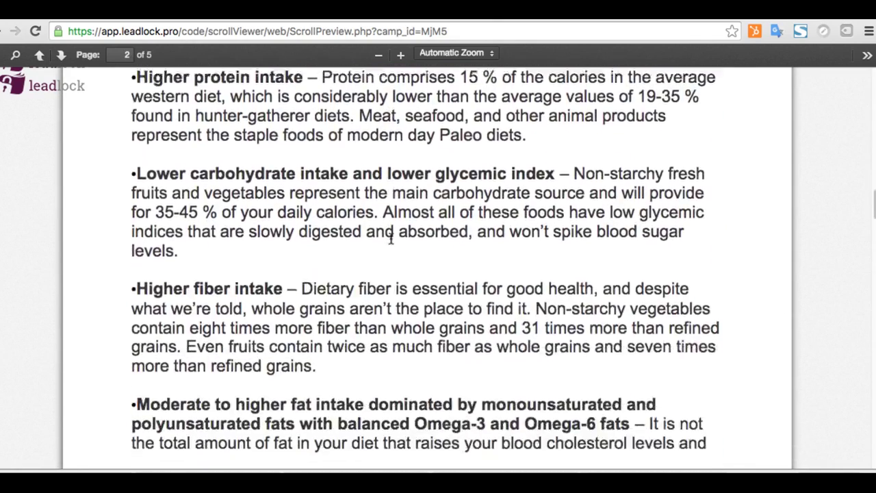
pyautogui.scroll(-1, 355, 309)
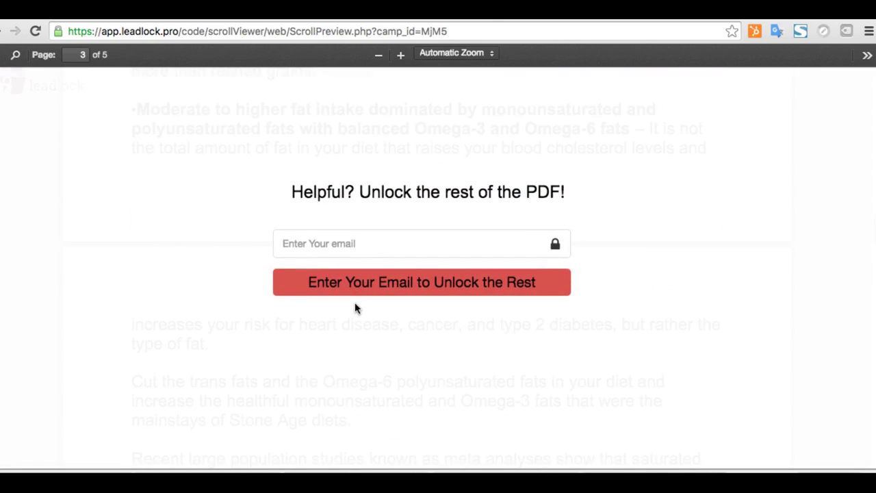
pyautogui.click(378, 248)
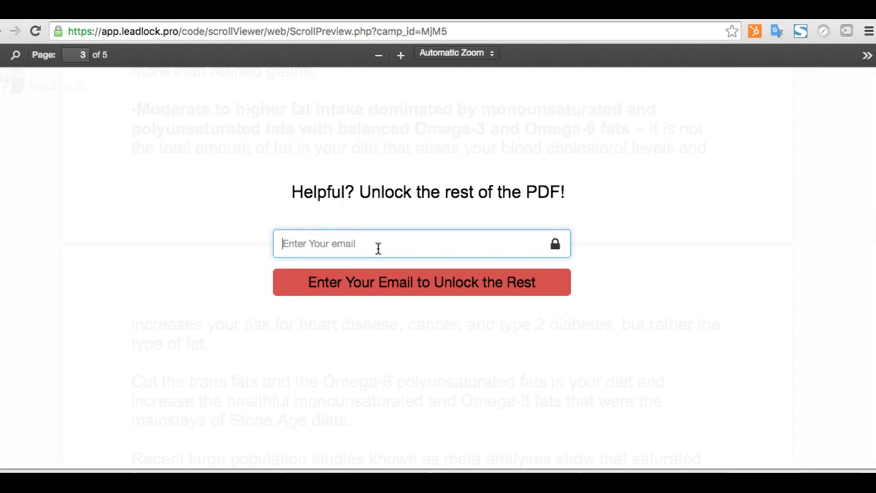
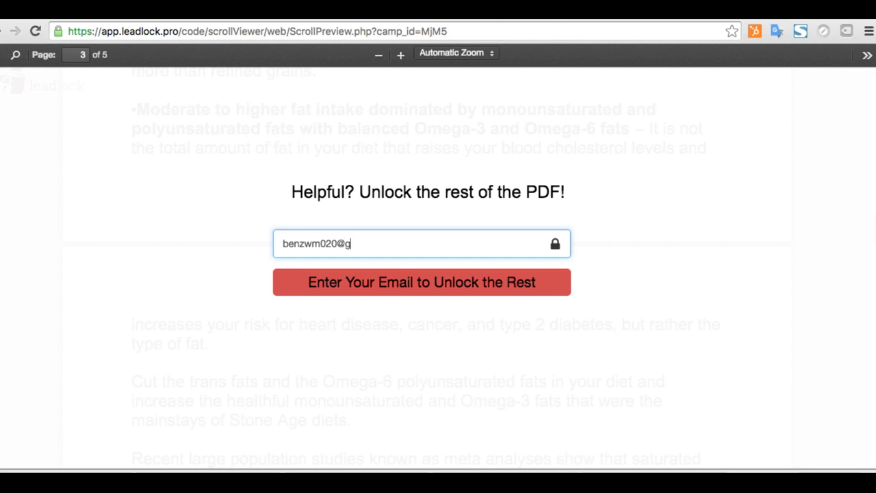
pyautogui.click(403, 287)
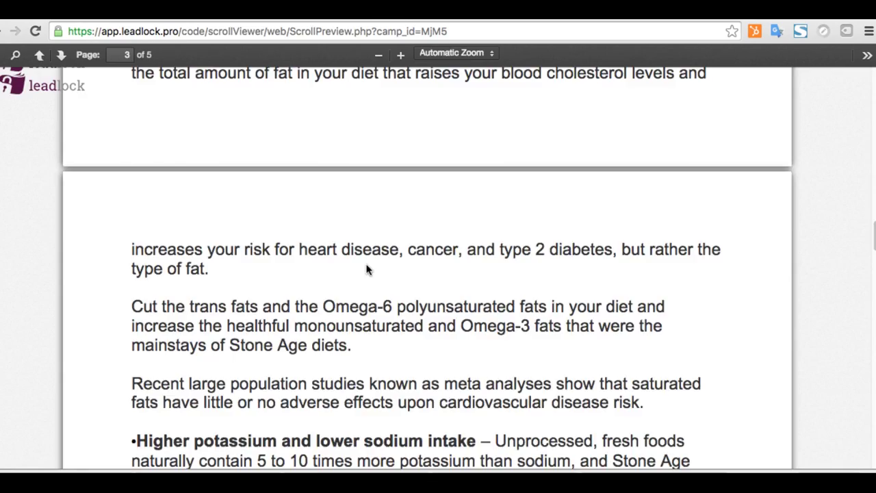
pyautogui.scroll(10, 367, 269)
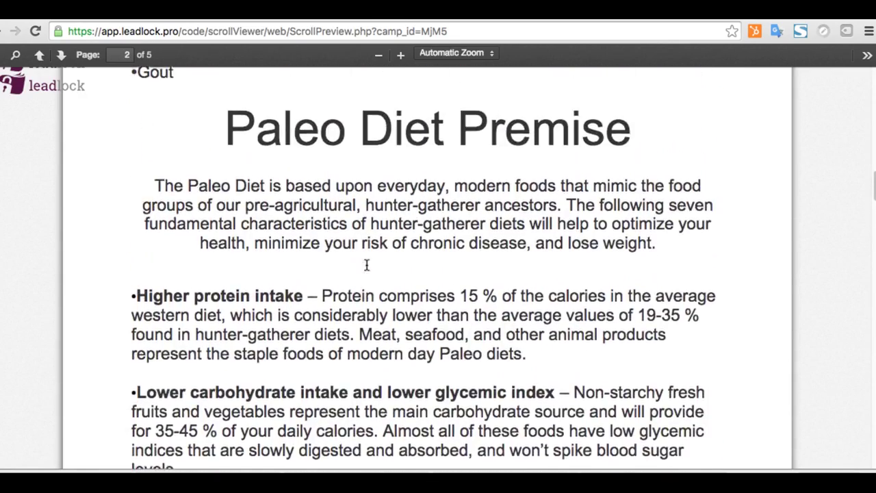
pyautogui.scroll(-10, 366, 265)
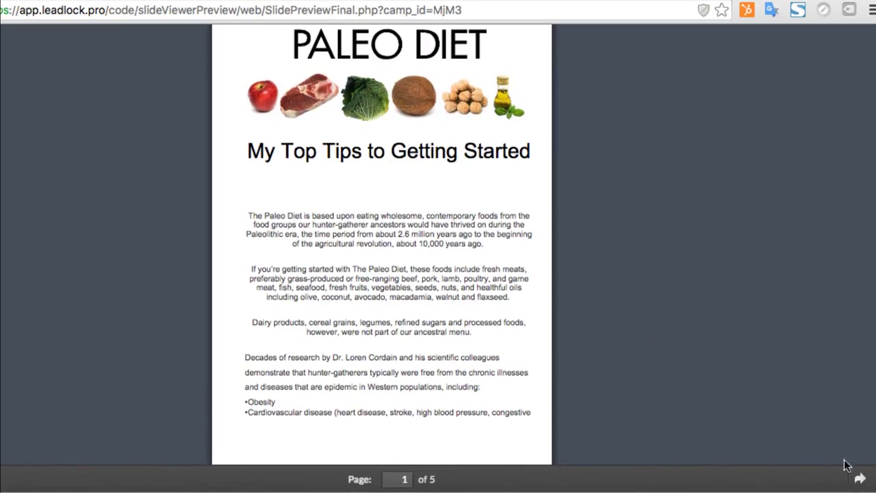
# Advance the slide preview, enable Facebook Pixel Code and paste the pixel code into Pixel Description
pyautogui.click(859, 479)
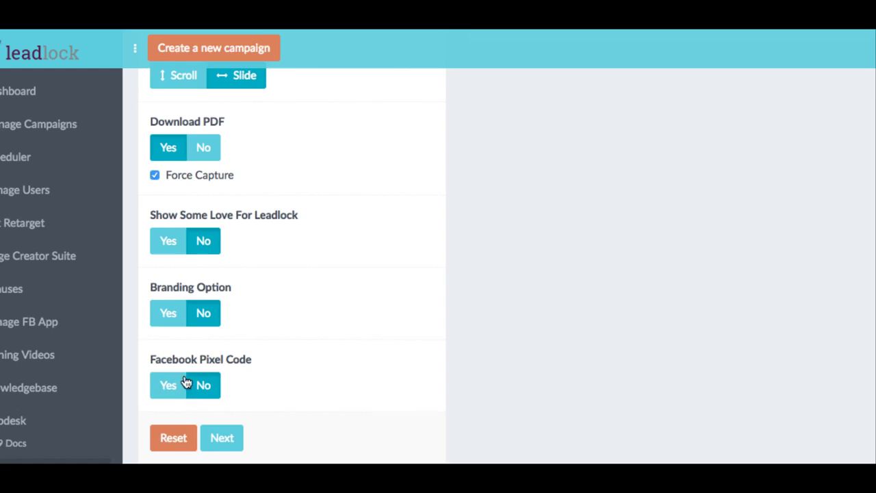
pyautogui.click(172, 385)
pyautogui.scroll(-2, 251, 384)
pyautogui.click(249, 378)
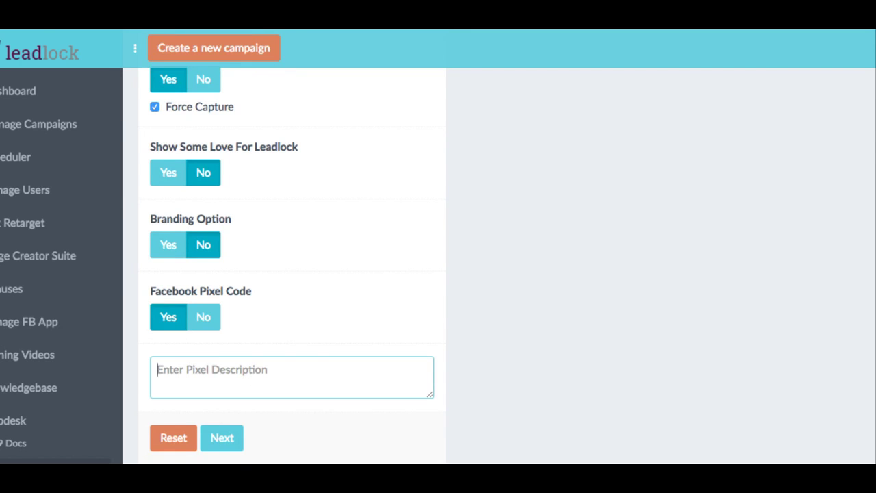
pyautogui.rightClick(62, 31)
pyautogui.click(106, 48)
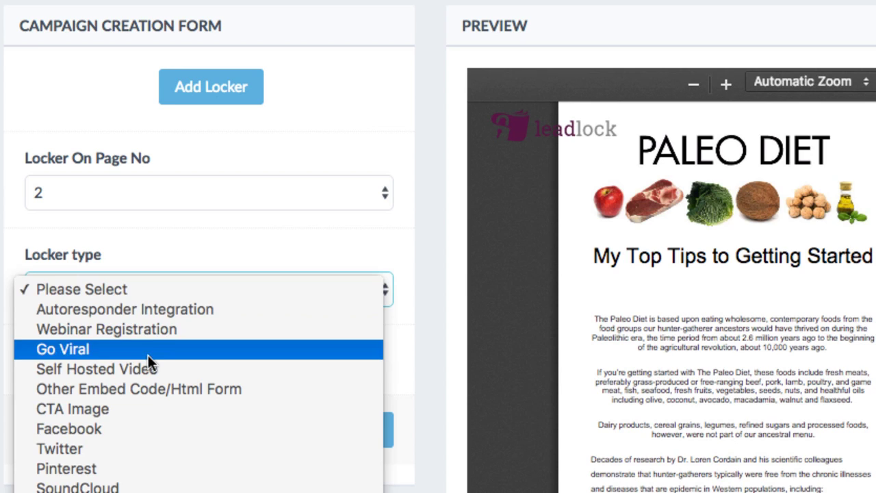
# Set the locker type to Go Viral
pyautogui.click(200, 349)
pyautogui.scroll(-1, 200, 347)
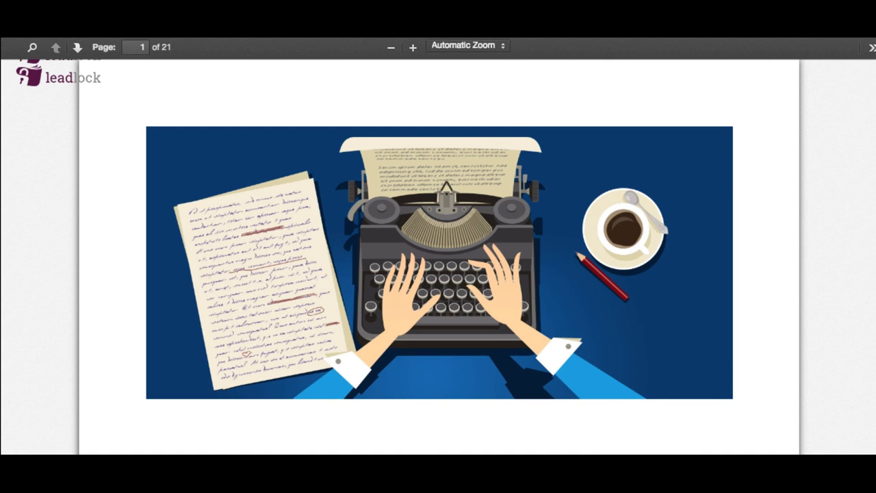
pyautogui.scroll(-20, 561, 230)
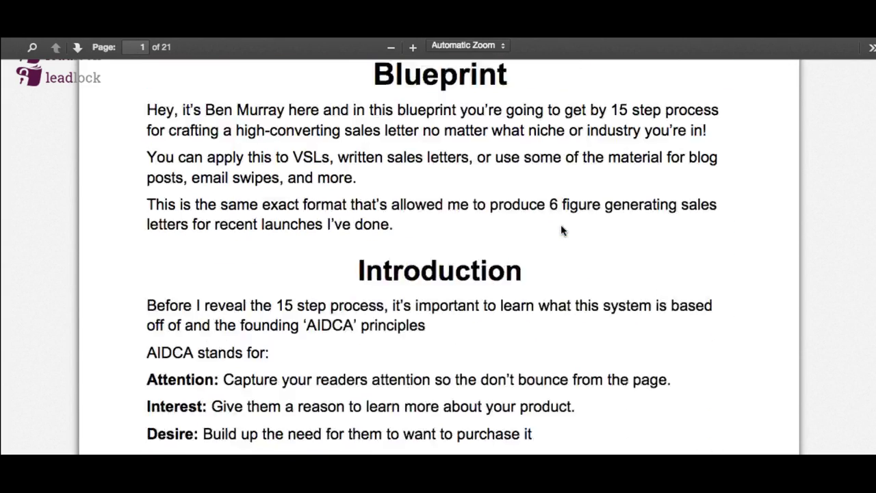
pyautogui.scroll(-5, 561, 230)
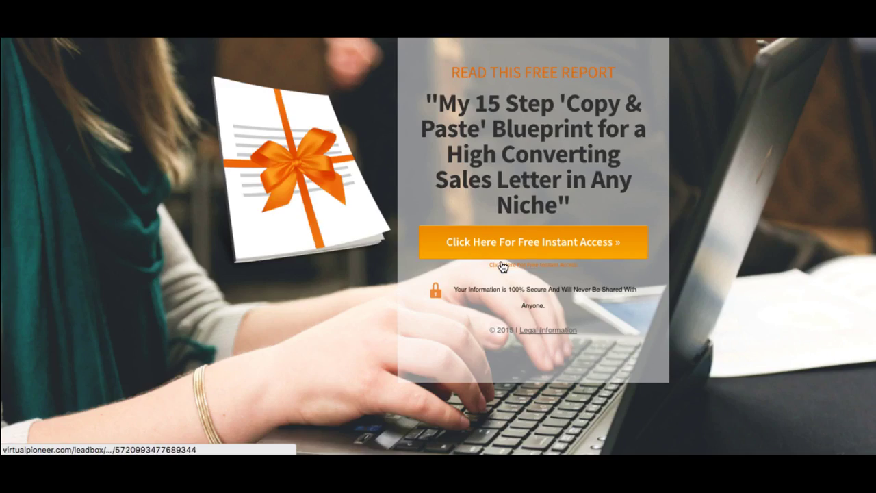
# Open the Leadbox email popup from 'Click Here For Free Instant Access' on the landing page
pyautogui.click(503, 266)
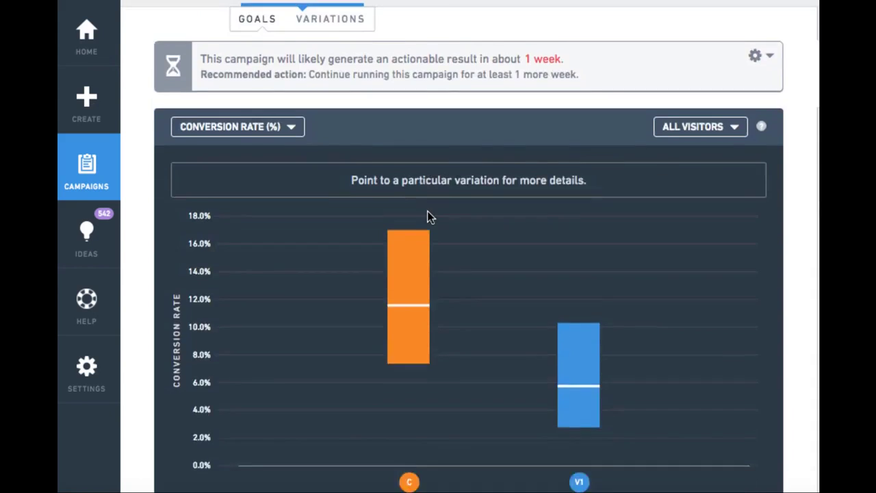
pyautogui.scroll(-8, 427, 211)
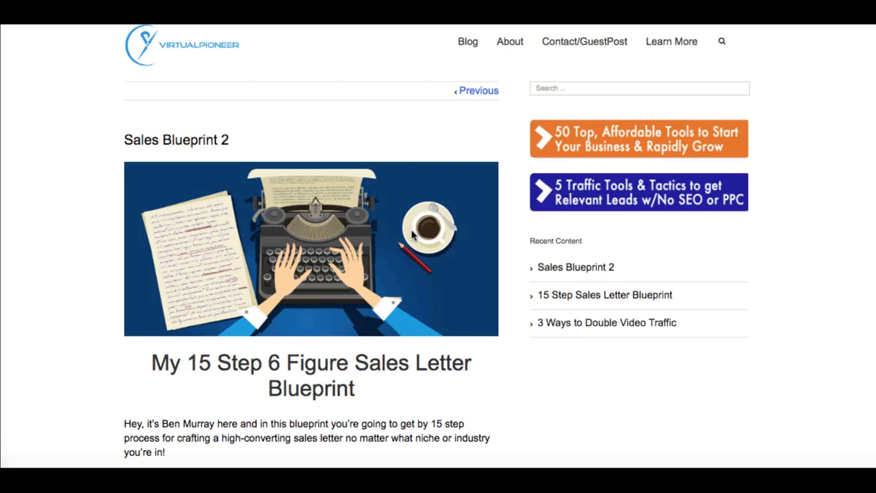
# Open the 'Get the Rest of the Report Here' opt-in popup on the Sales Blueprint 2 post
pyautogui.scroll(-15, 418, 209)
pyautogui.scroll(-20, 417, 209)
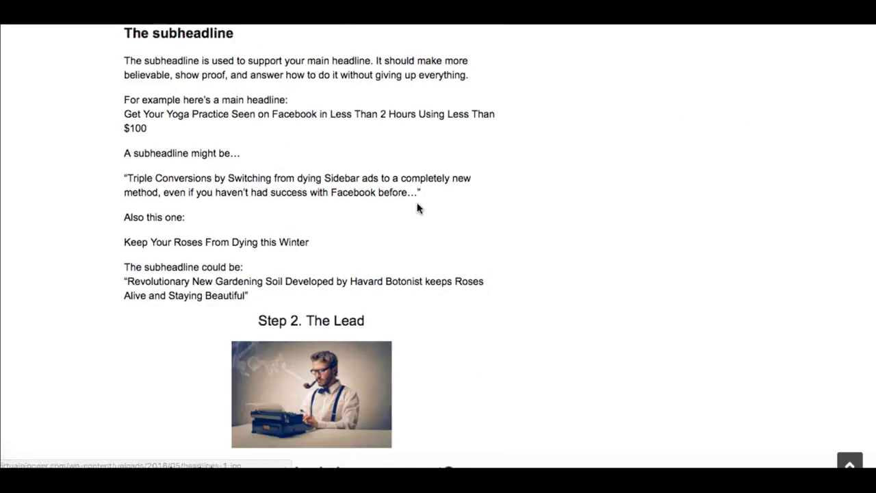
pyautogui.scroll(6, 418, 209)
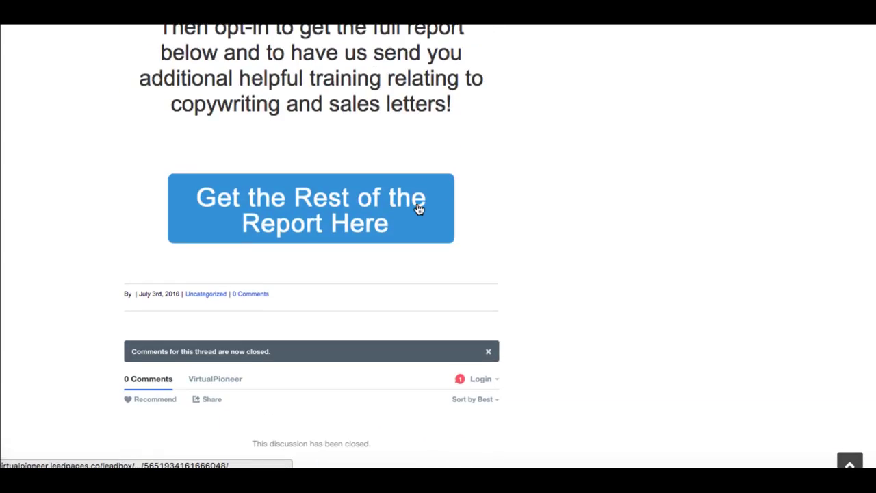
pyautogui.click(362, 382)
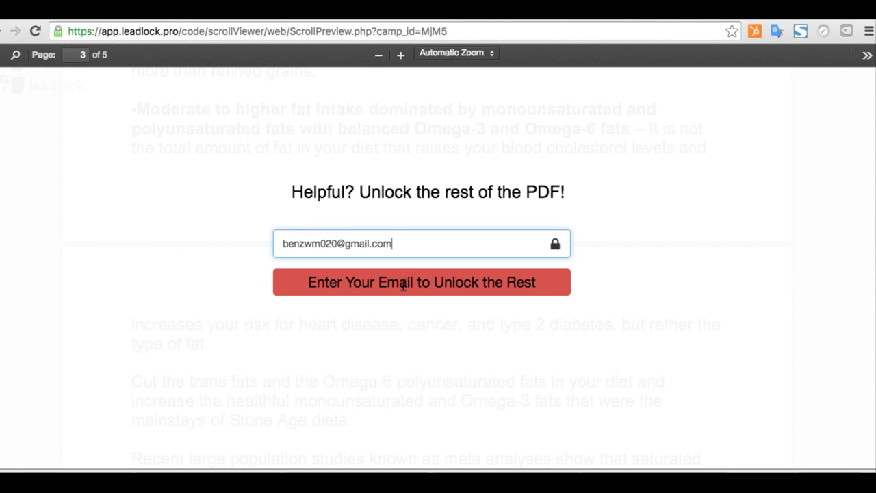
# Submit the entered email to unlock the rest of the PDF and scroll its pages
pyautogui.click(403, 286)
pyautogui.scroll(10, 366, 269)
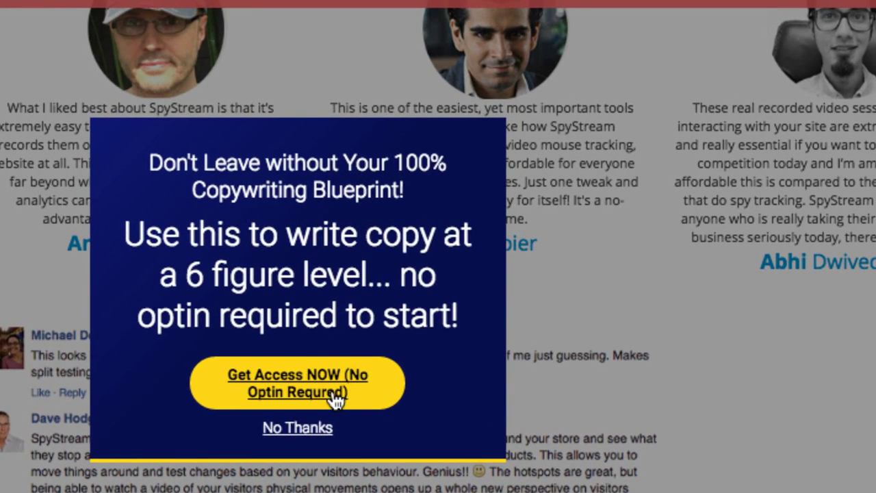
# Take the 'Get Access NOW (No Optin Required)' offer and scroll the 21-page blueprint PDF
pyautogui.click(333, 392)
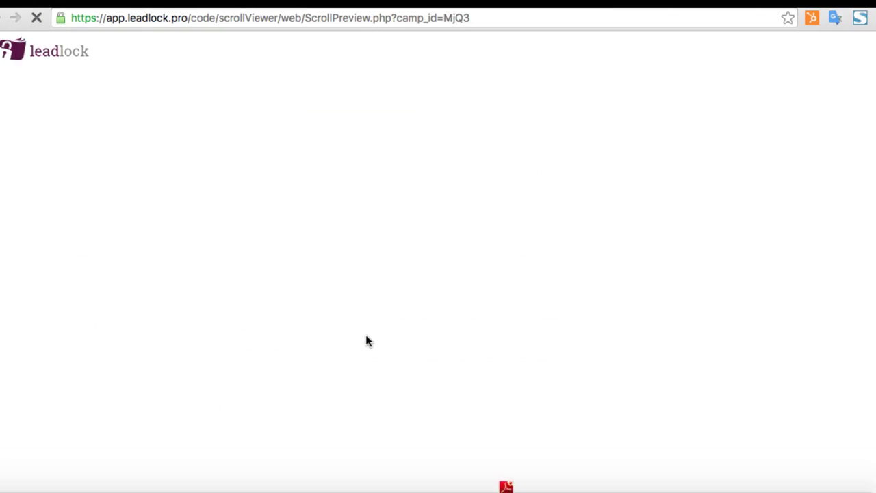
pyautogui.scroll(-10, 460, 336)
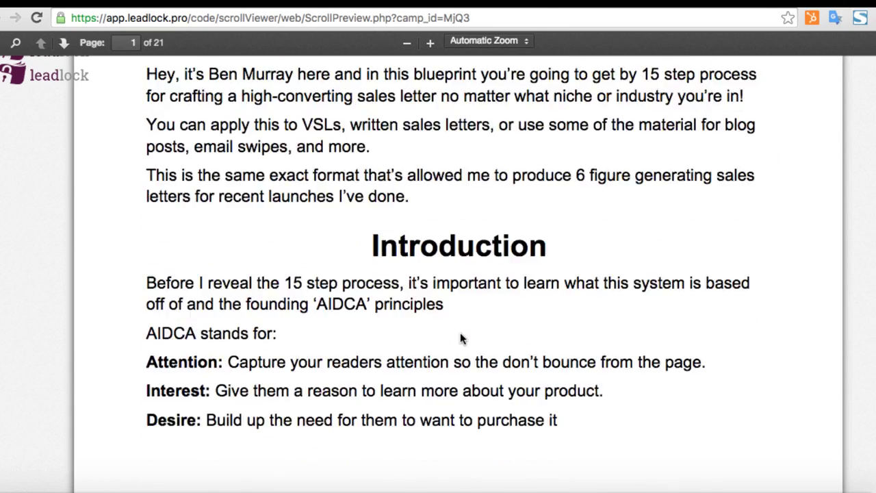
pyautogui.scroll(-15, 460, 337)
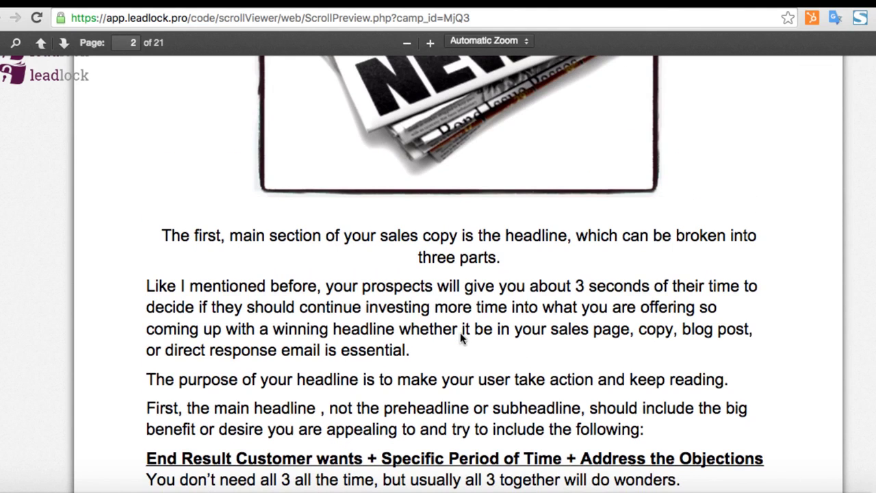
pyautogui.scroll(-2, 460, 336)
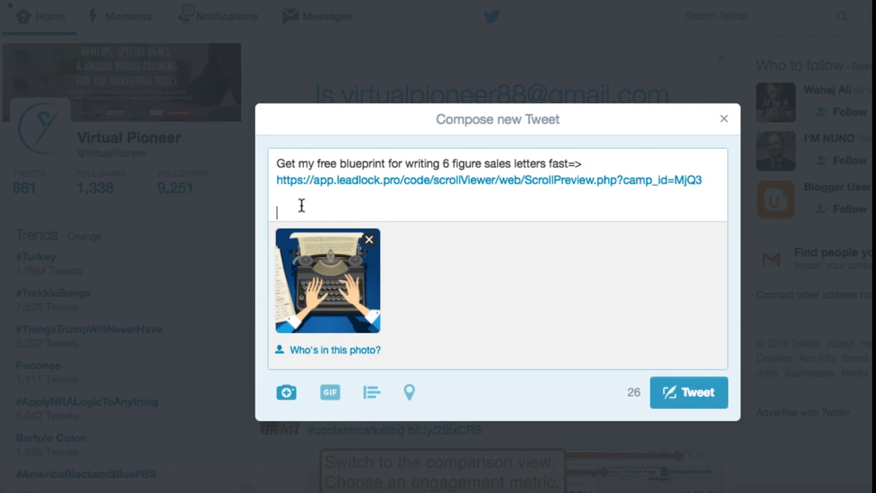
# Add the hashtags '#copywriting #sales' below the blueprint link in the tweet
pyautogui.write('#copywr')
pyautogui.write('iting ')
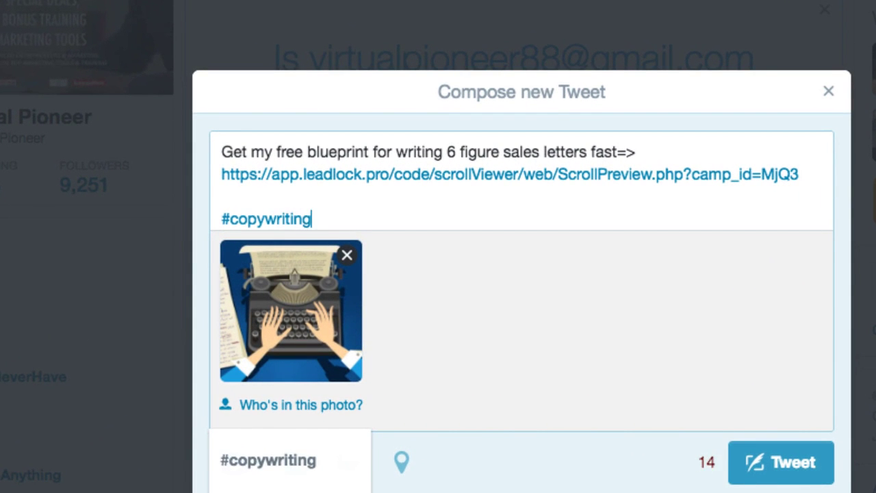
pyautogui.write('#sales')
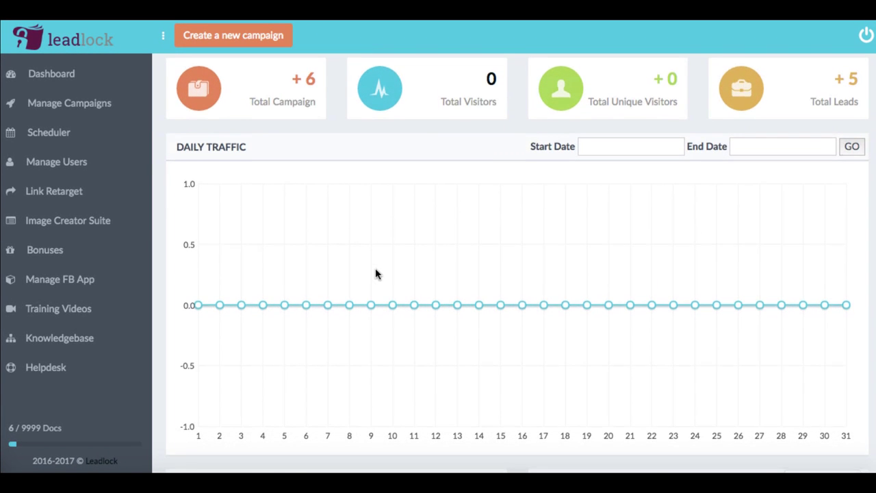
# Start a new campaign with 'test' as its title and description
pyautogui.scroll(1, 375, 274)
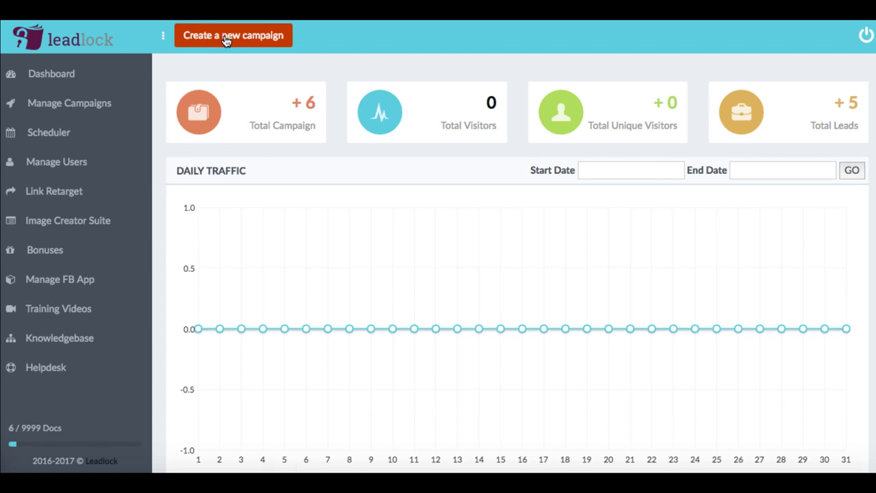
pyautogui.click(226, 37)
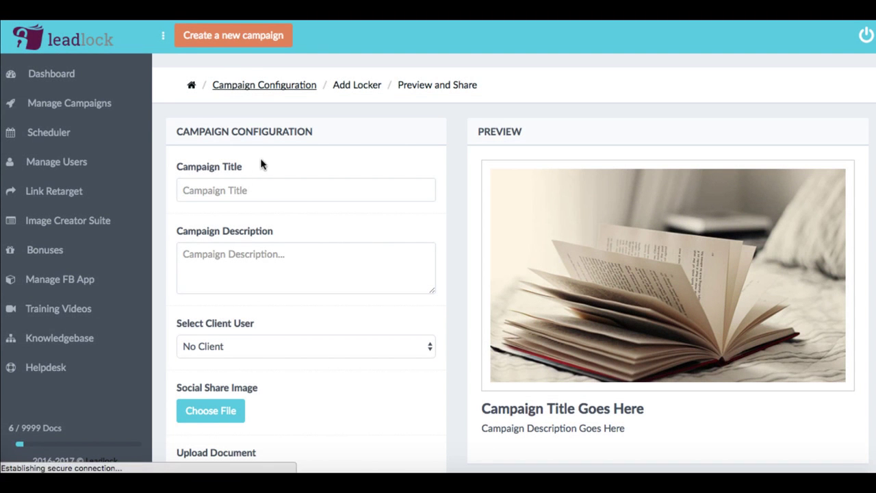
pyautogui.click(245, 190)
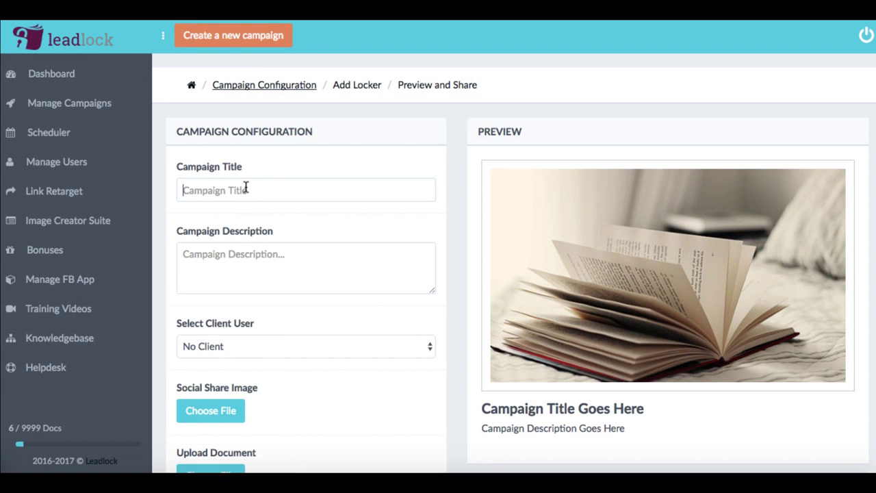
pyautogui.write('test')
pyautogui.click(229, 267)
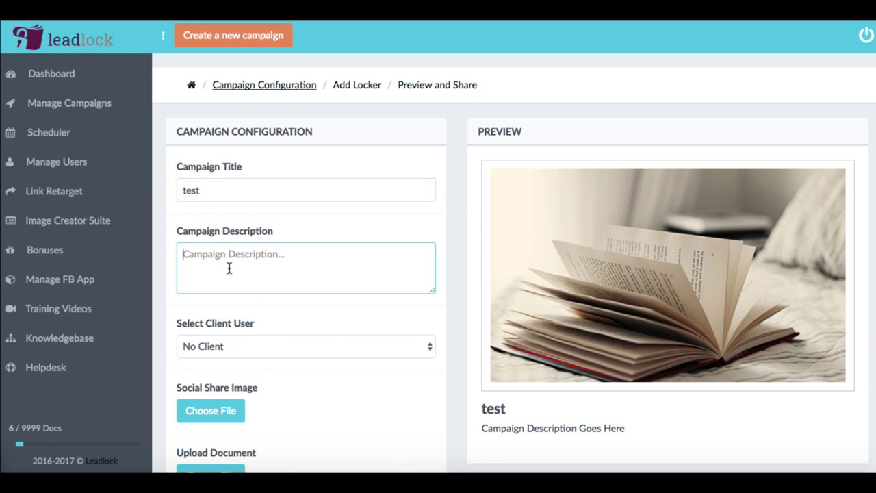
pyautogui.write('test')
# Keep Scroll as the campaign type and review the rest of the campaign form
pyautogui.scroll(-2, 353, 246)
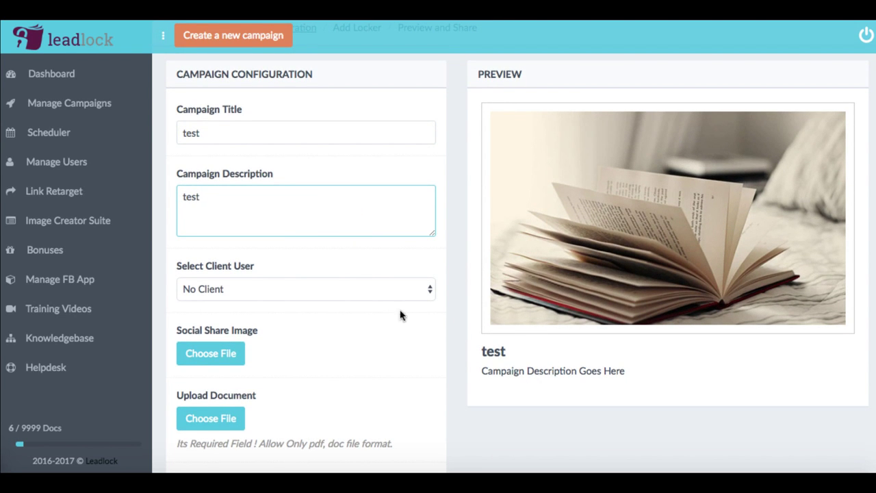
pyautogui.scroll(-5, 308, 250)
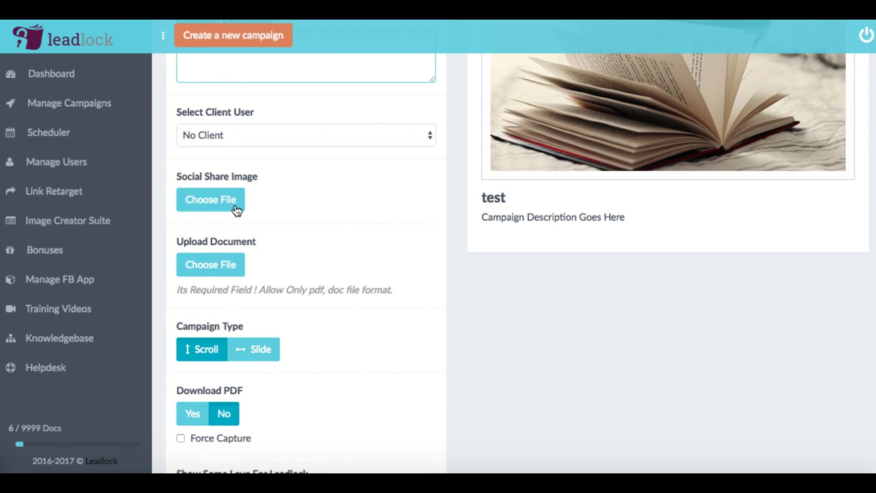
pyautogui.scroll(-2, 340, 241)
pyautogui.scroll(-3, 309, 251)
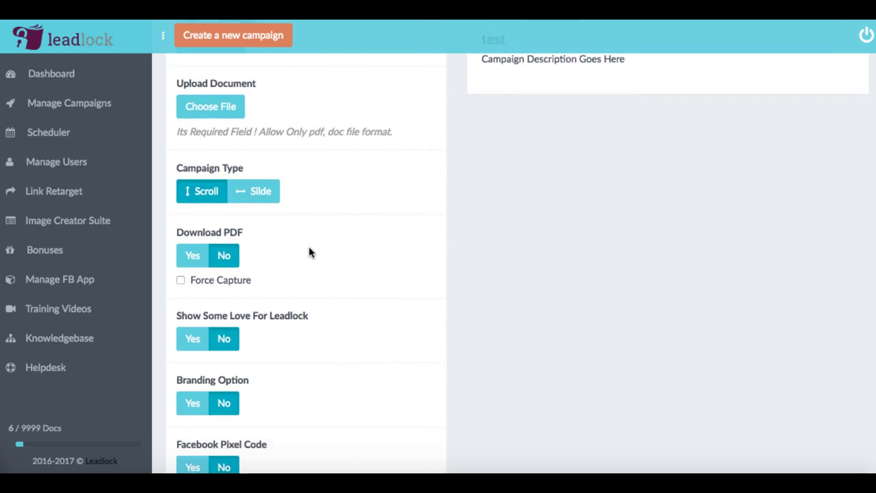
pyautogui.scroll(-1, 309, 252)
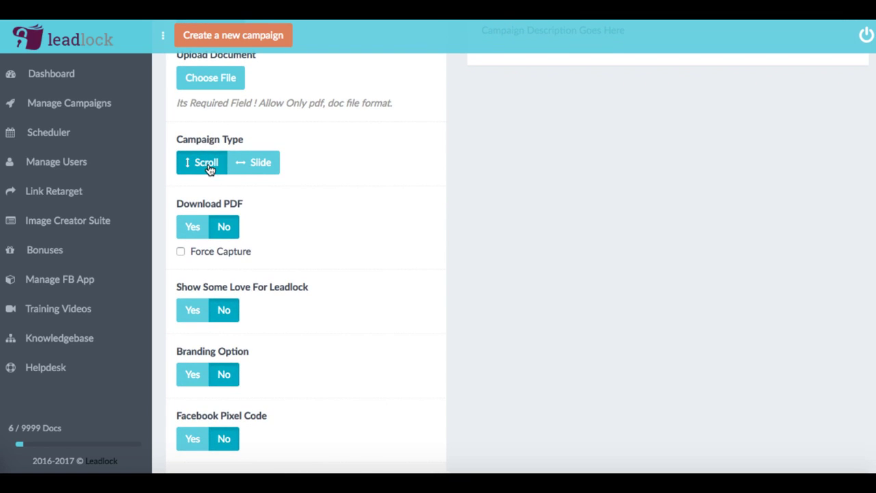
pyautogui.click(237, 170)
pyautogui.scroll(-2, 251, 217)
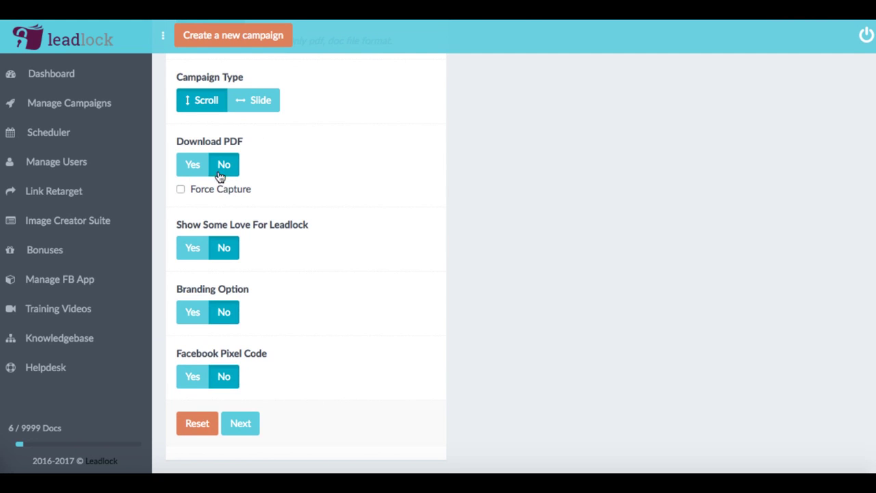
pyautogui.scroll(2, 235, 168)
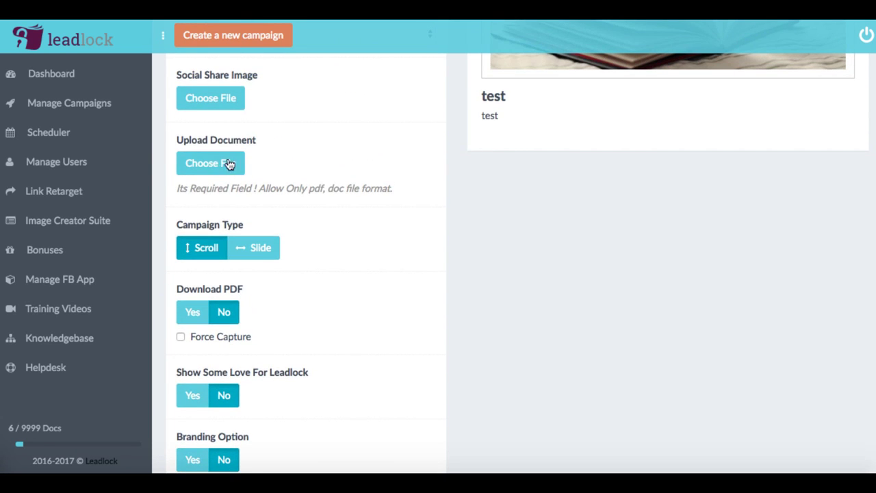
# Upload blueprint (1).pdf as the campaign document, found by searching 'bluepri'
pyautogui.click(210, 165)
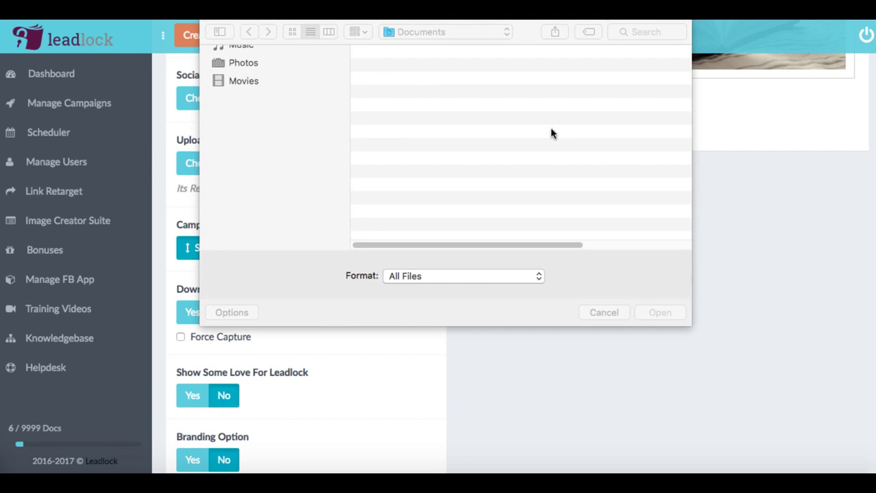
pyautogui.click(642, 32)
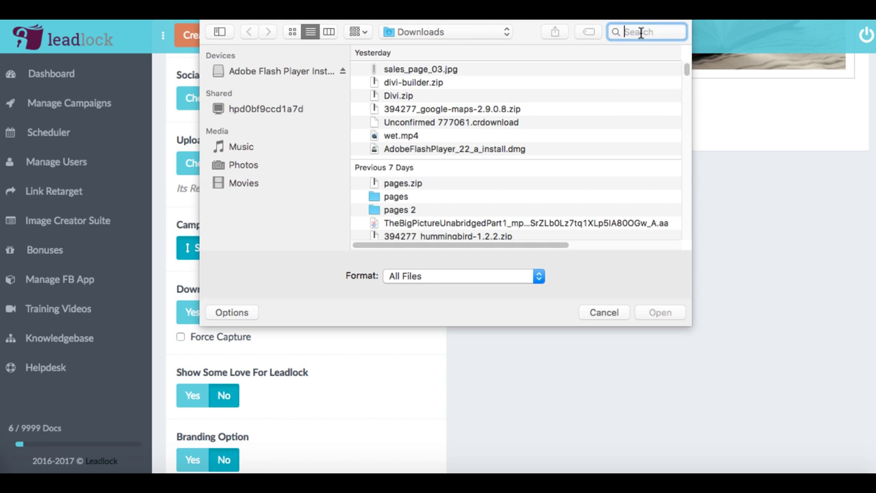
pyautogui.write('blueprint')
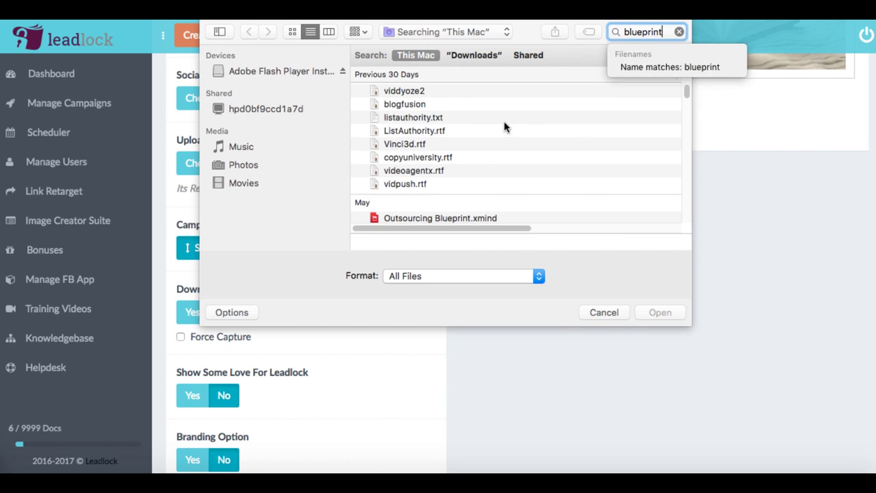
pyautogui.scroll(-3, 485, 171)
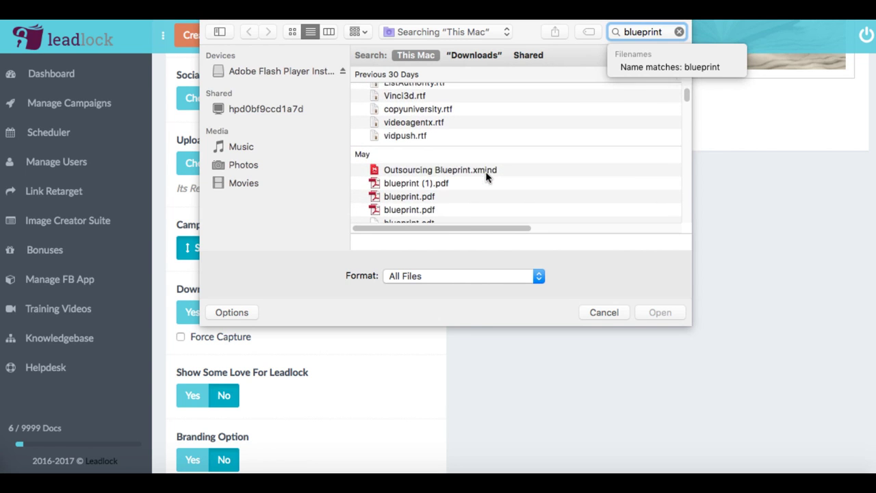
pyautogui.click(470, 175)
pyautogui.click(669, 315)
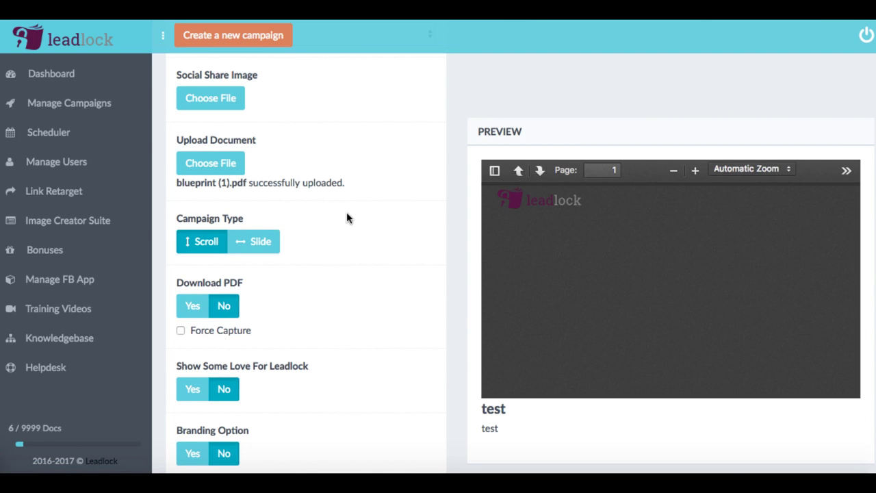
# Allow readers to download the PDF, leaving Force Capture turned off
pyautogui.scroll(-3, 347, 217)
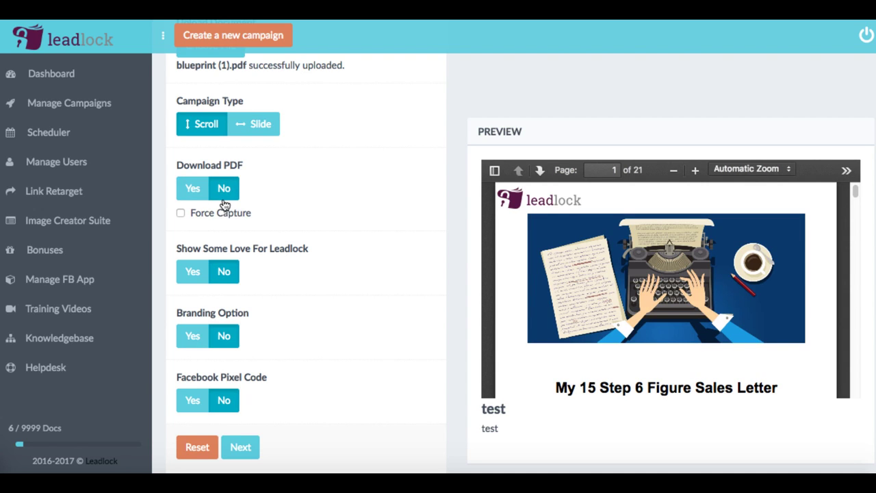
pyautogui.click(228, 198)
pyautogui.click(231, 199)
pyautogui.click(193, 198)
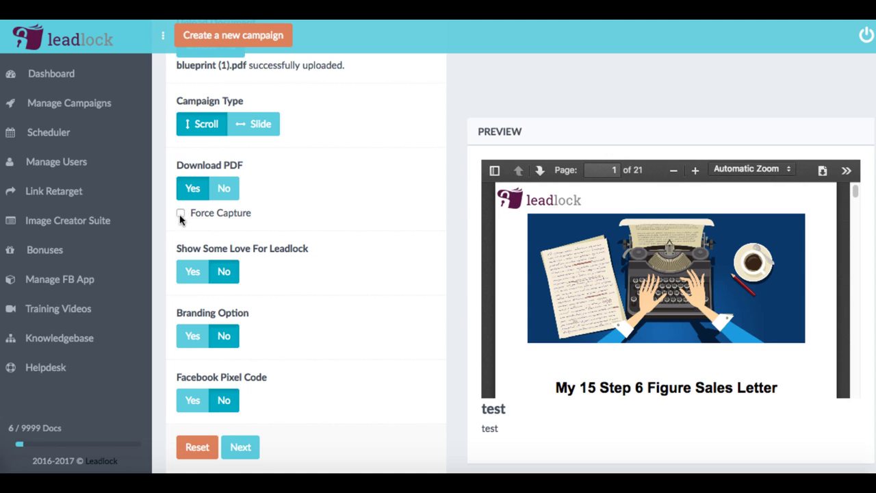
pyautogui.click(180, 214)
pyautogui.scroll(-1, 333, 226)
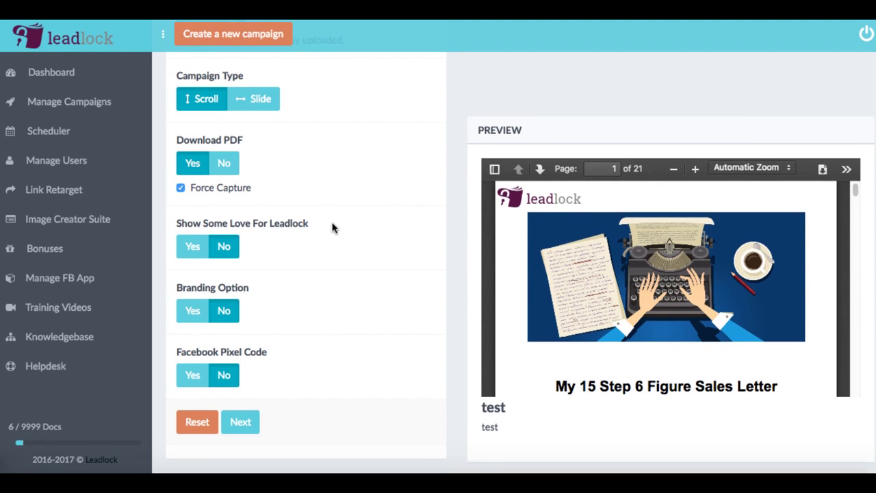
pyautogui.click(182, 190)
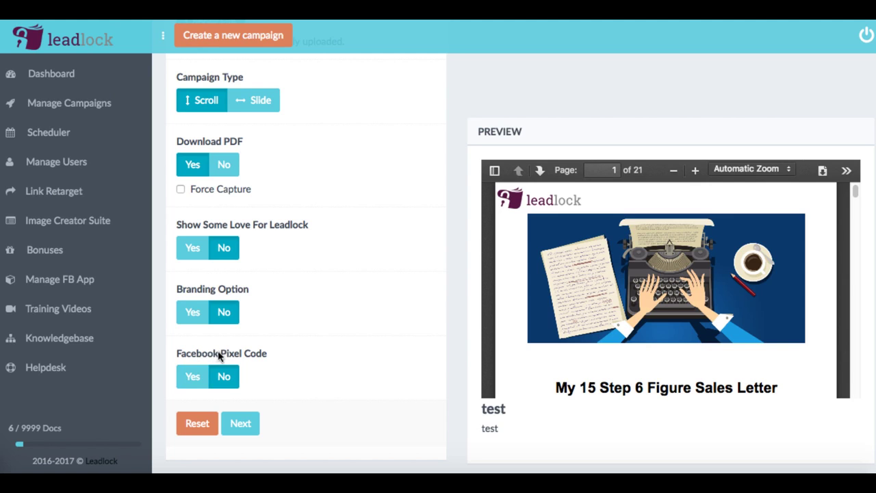
# Turn on the Facebook Pixel Code option and continue to the Add Locker step
pyautogui.click(194, 377)
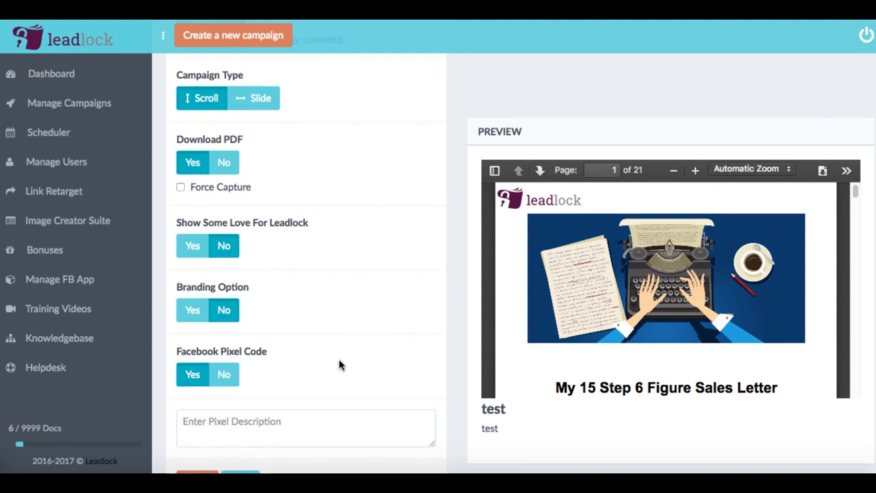
pyautogui.scroll(-2, 339, 365)
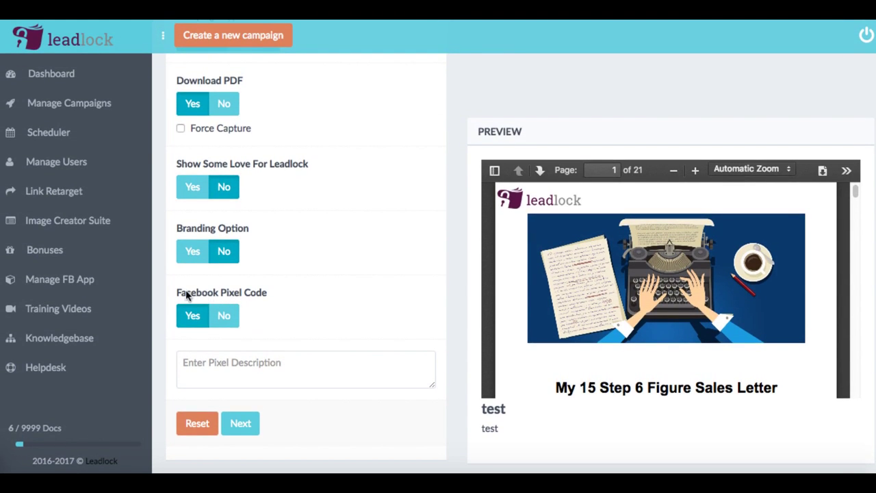
pyautogui.click(229, 360)
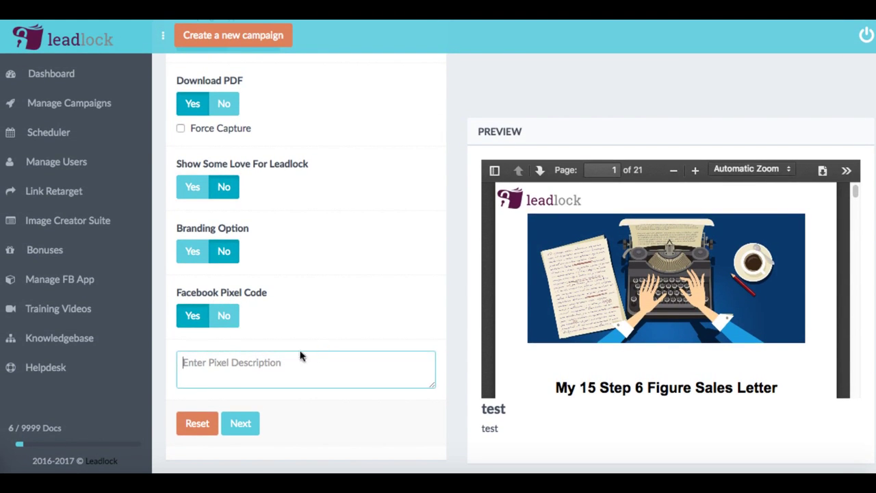
pyautogui.moveTo(228, 295); pyautogui.dragTo(200, 294)
pyautogui.click(239, 293)
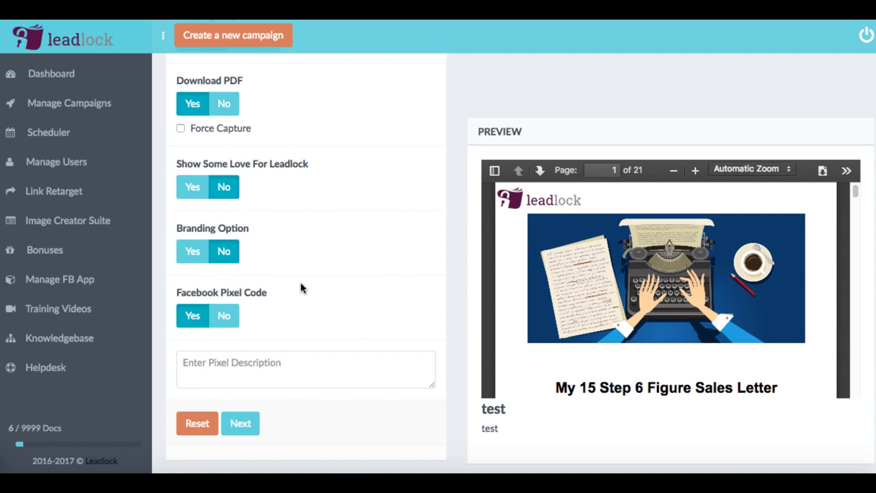
pyautogui.click(263, 370)
pyautogui.click(243, 429)
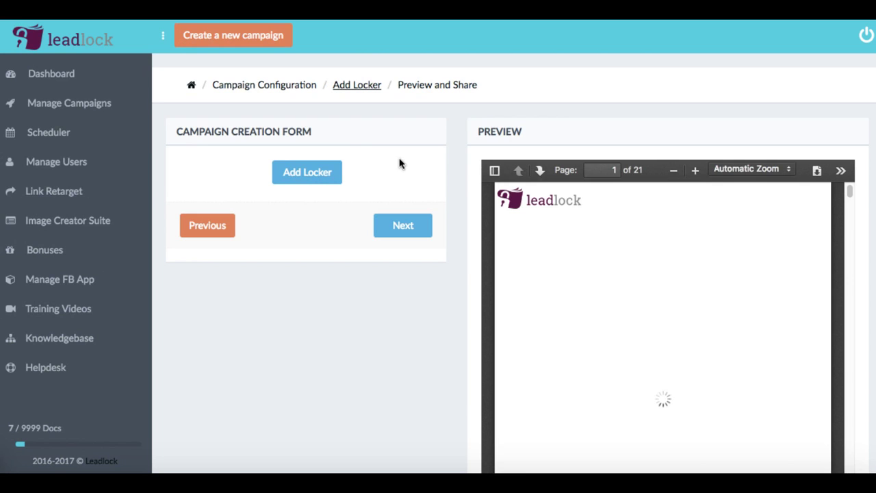
# Add a locker on page 2 of the PDF and make it a Go Viral optin form
pyautogui.scroll(-2, 328, 230)
pyautogui.scroll(2, 331, 231)
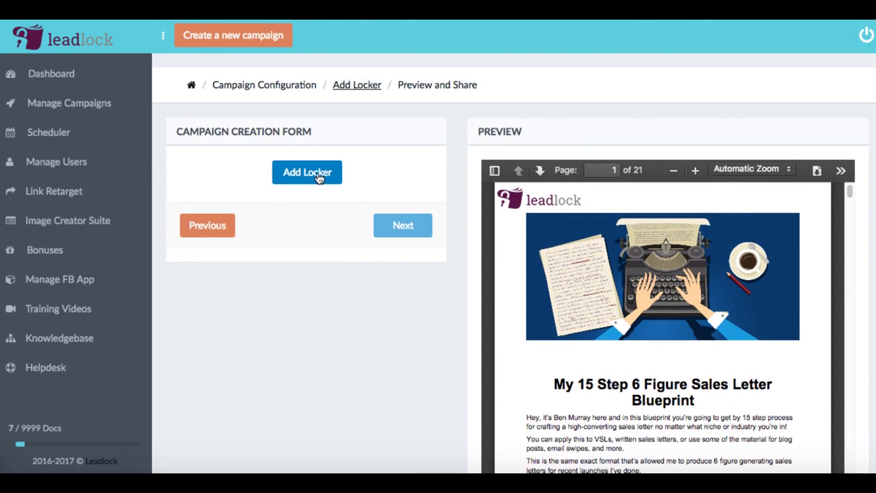
pyautogui.click(315, 177)
pyautogui.click(206, 242)
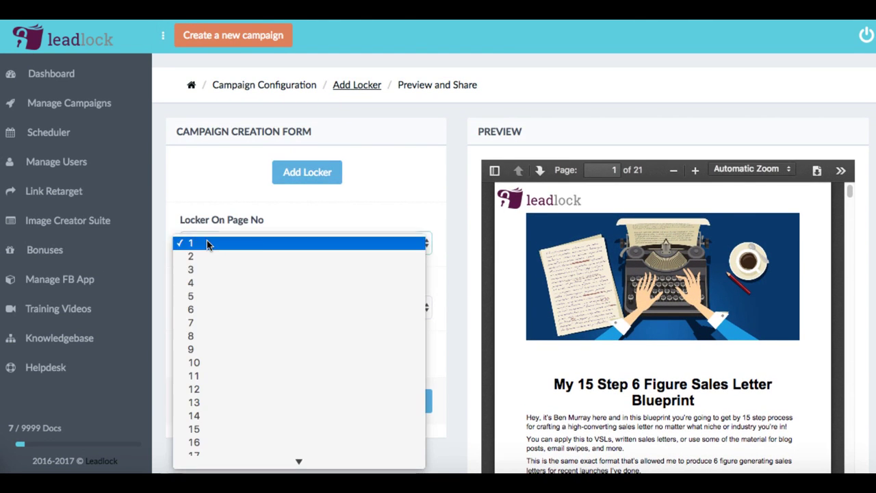
pyautogui.click(279, 258)
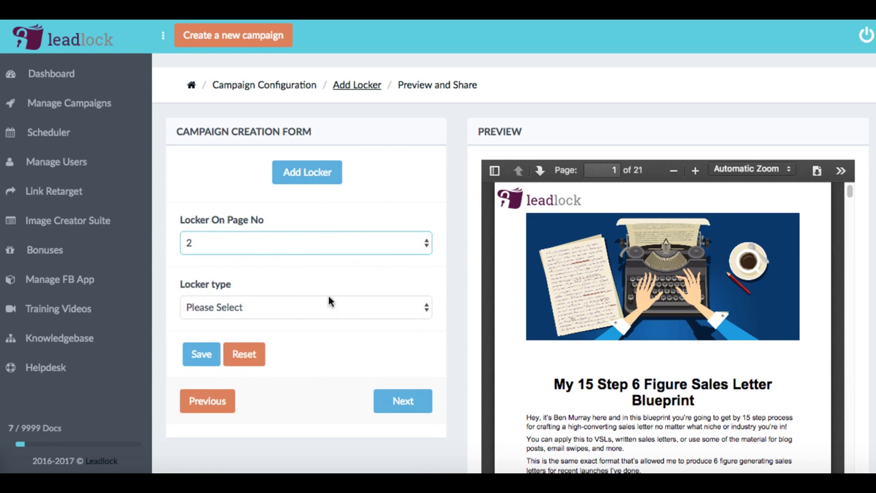
pyautogui.click(297, 305)
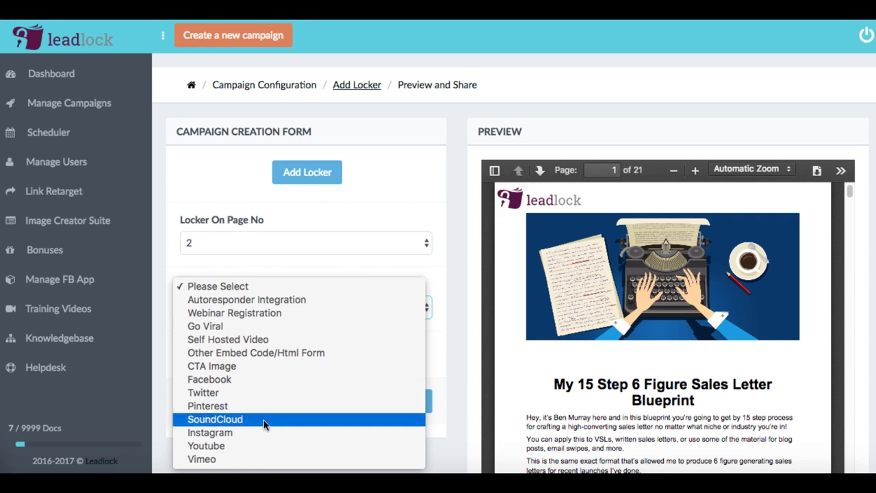
pyautogui.click(283, 330)
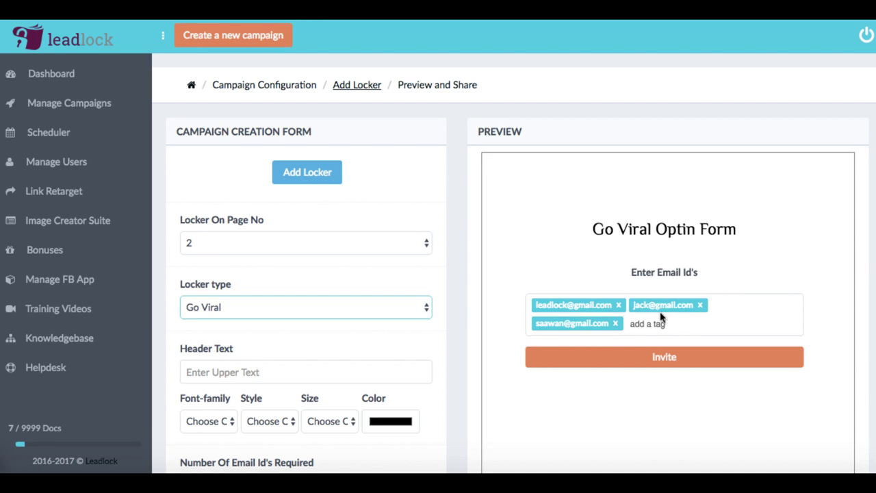
# Keep the locker on page 2 and switch its type from Go Viral to Autoresponder Integration
pyautogui.click(252, 305)
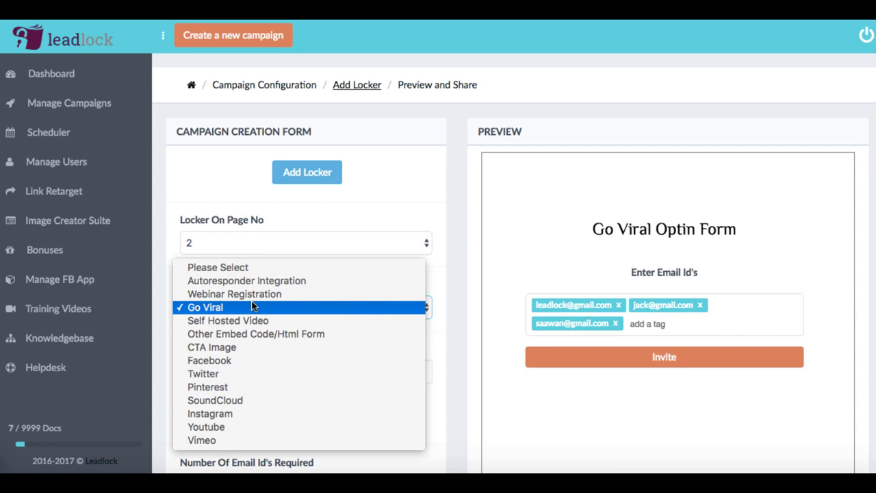
pyautogui.click(243, 246)
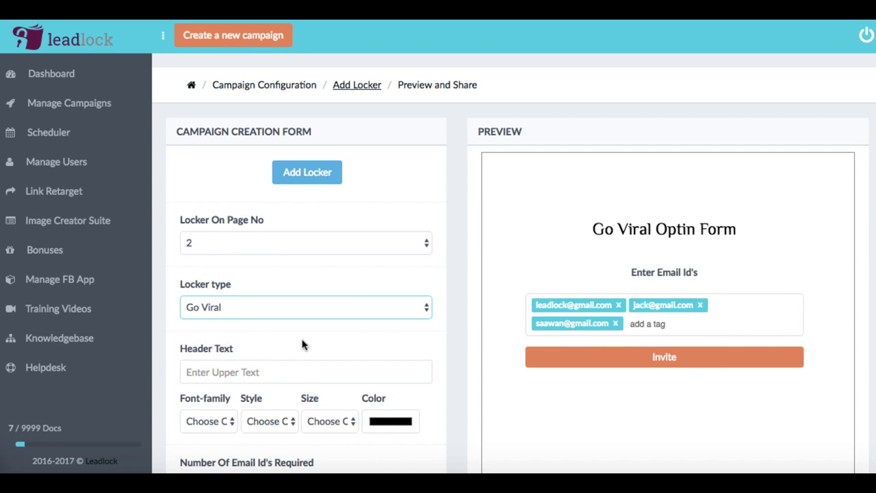
pyautogui.scroll(-1, 301, 343)
pyautogui.scroll(1, 299, 321)
pyautogui.click(283, 245)
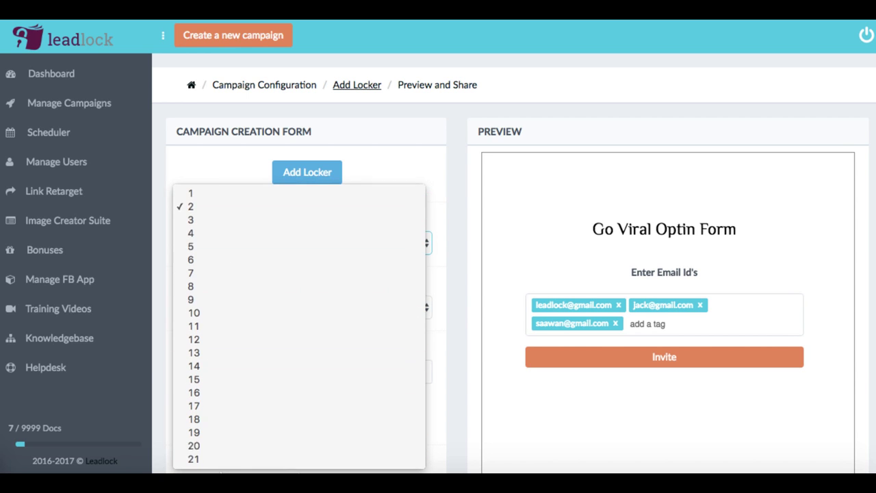
pyautogui.click(221, 167)
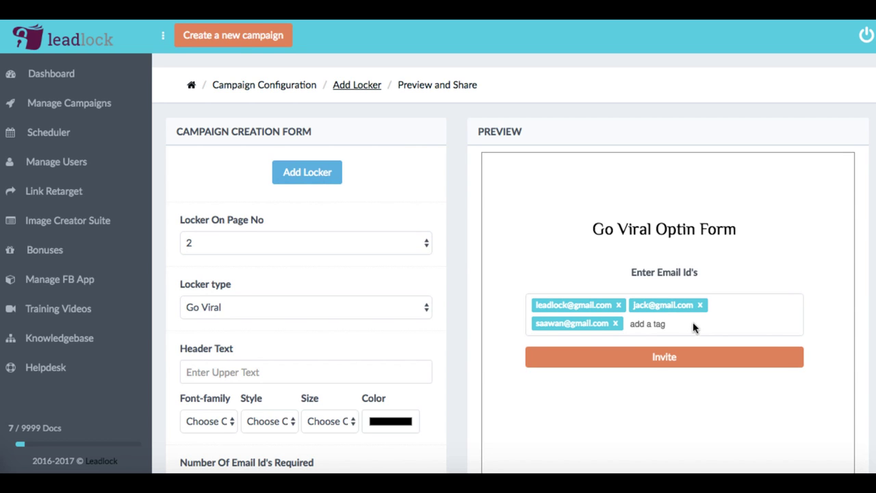
pyautogui.click(275, 306)
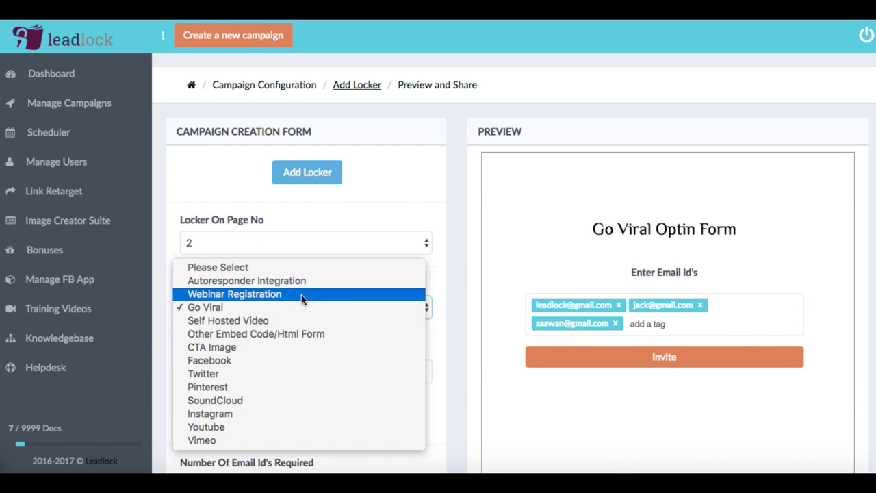
pyautogui.click(301, 281)
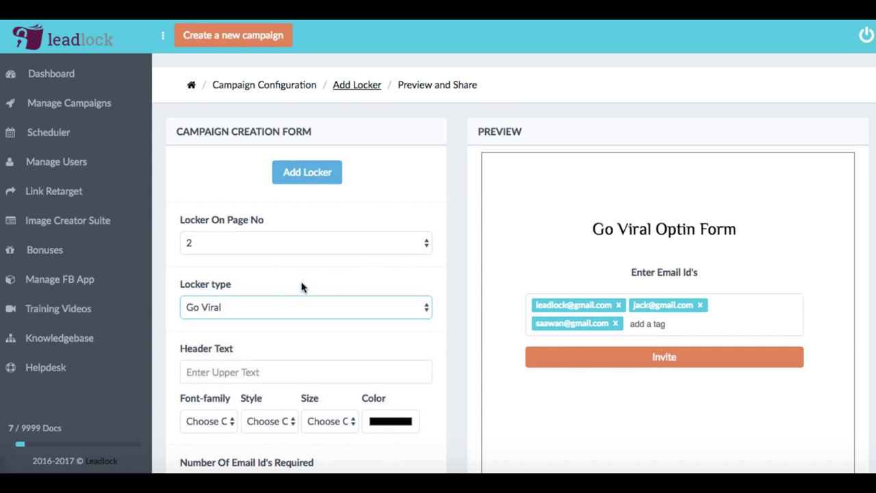
pyautogui.scroll(-3, 309, 284)
pyautogui.scroll(-2, 312, 274)
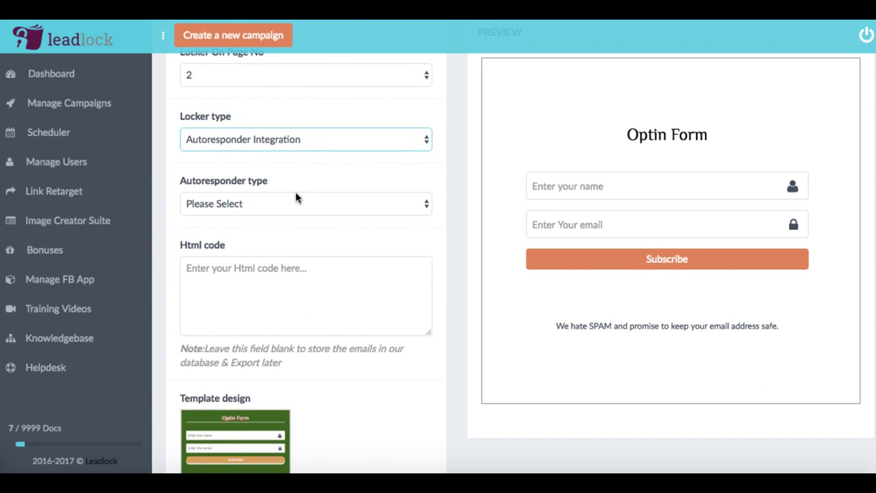
# Set the autoresponder type to Other, leaving the Html code box empty
pyautogui.click(293, 198)
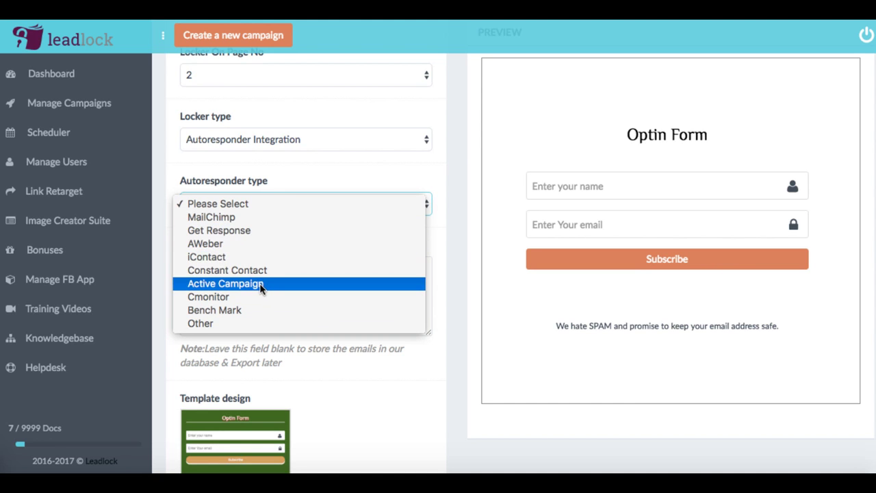
pyautogui.click(229, 323)
pyautogui.scroll(-2, 357, 278)
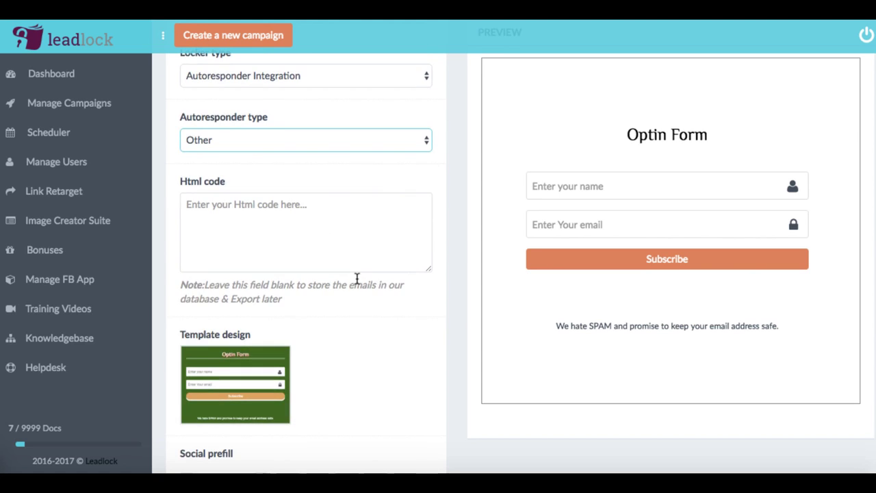
pyautogui.click(261, 209)
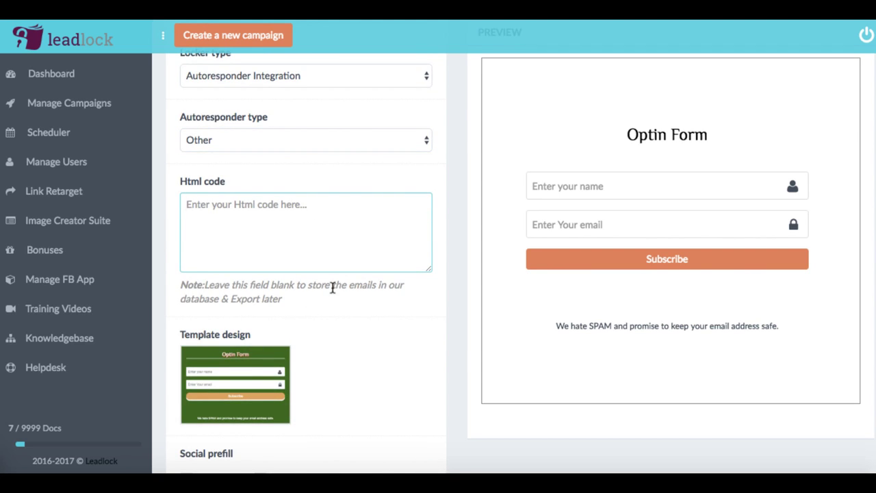
pyautogui.scroll(-5, 332, 288)
pyautogui.scroll(-3, 415, 271)
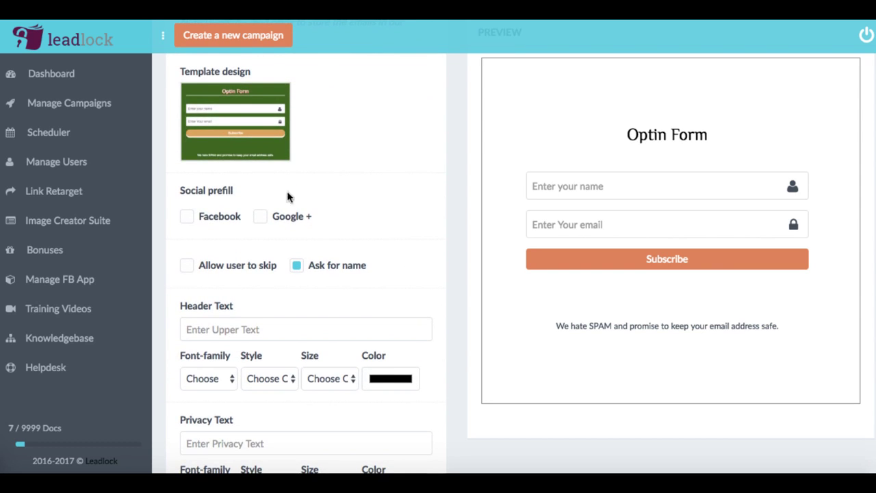
# Leave Facebook, Google+ and skip-form options off, and turn off Ask for name
pyautogui.click(187, 217)
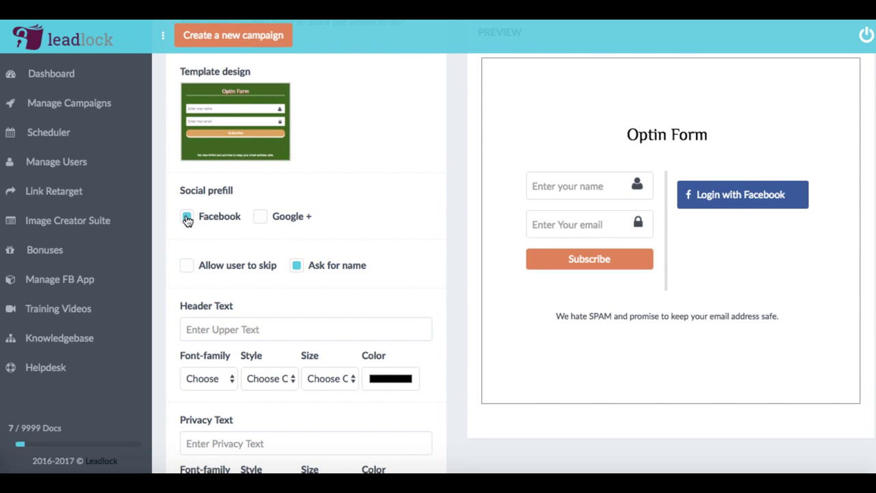
pyautogui.click(260, 217)
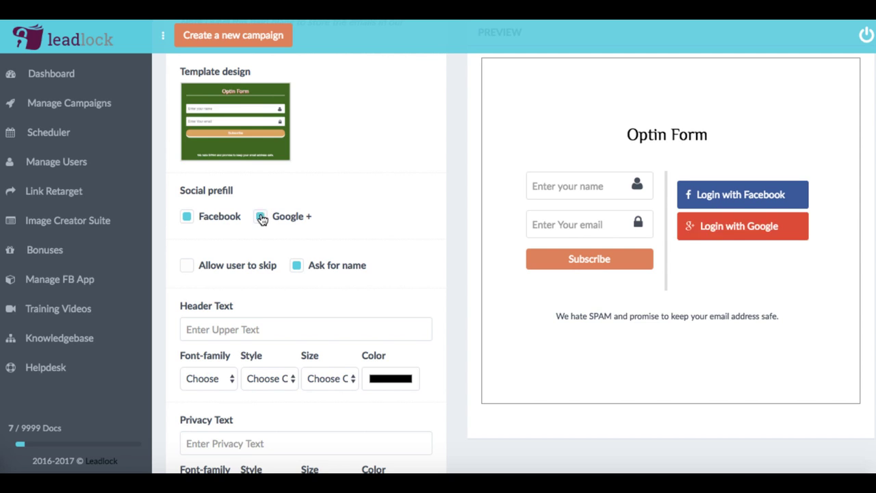
pyautogui.click(260, 216)
pyautogui.click(187, 218)
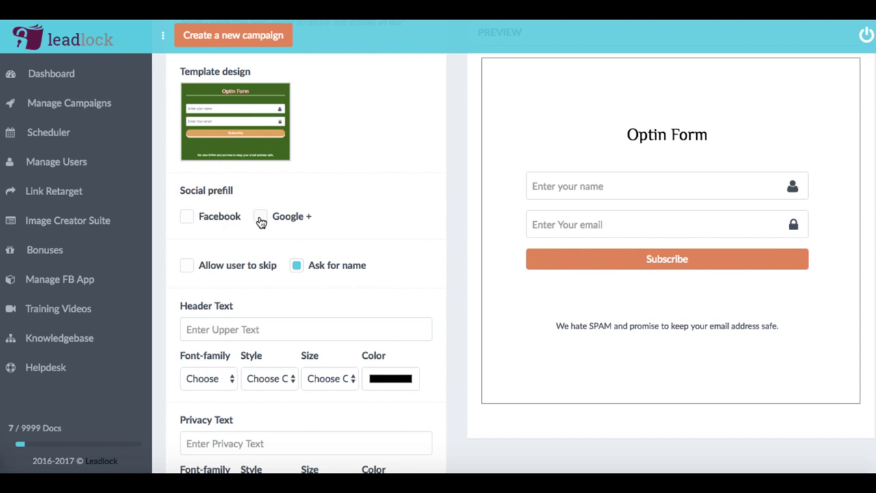
pyautogui.scroll(-1, 185, 260)
pyautogui.click(187, 244)
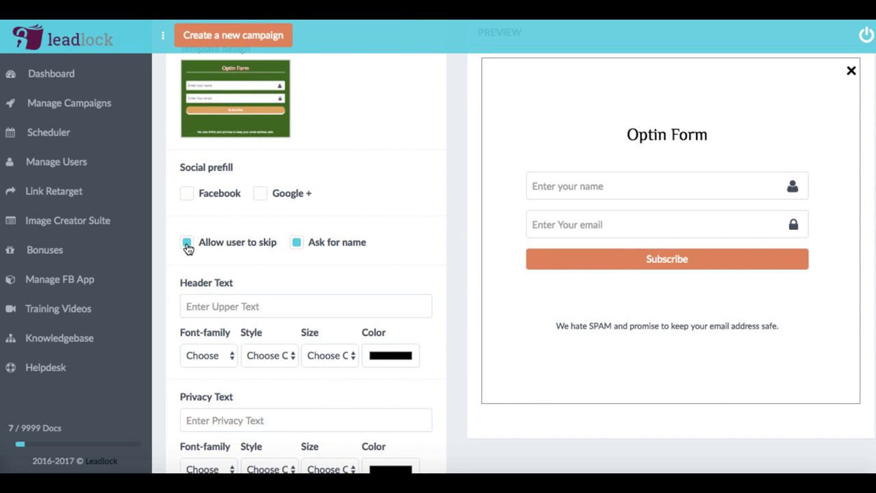
pyautogui.click(187, 244)
pyautogui.scroll(-3, 337, 237)
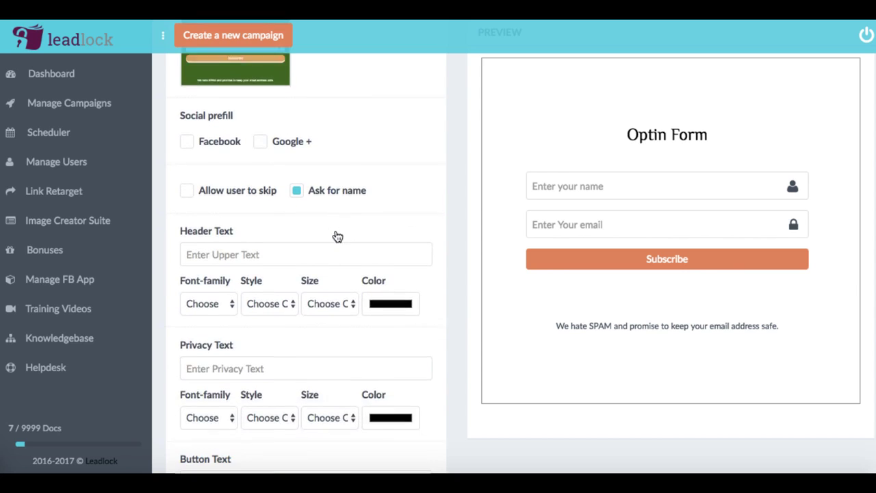
pyautogui.click(297, 184)
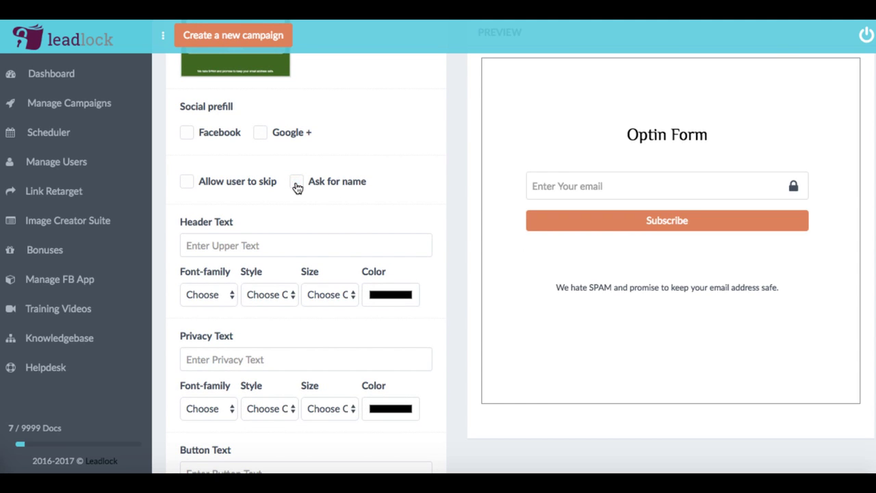
pyautogui.click(213, 244)
# Set the header text to 'jkjkj' with a 22px size
pyautogui.write('jkjkj')
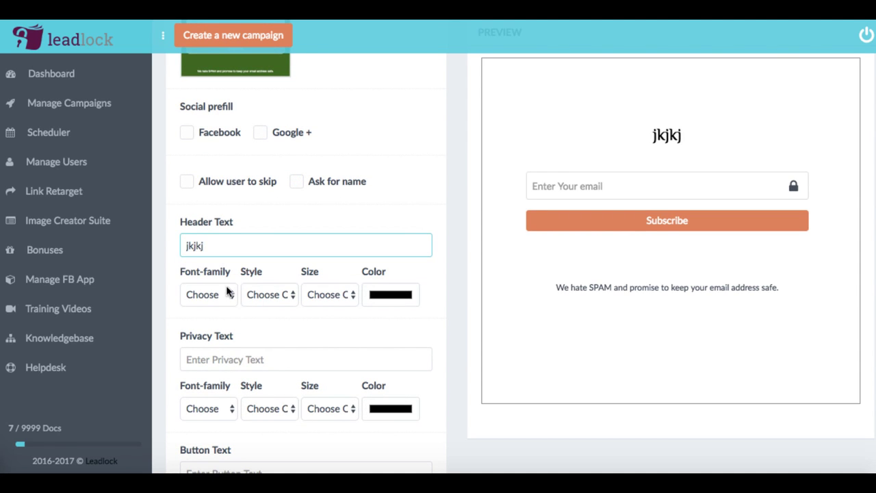
pyautogui.click(266, 294)
pyautogui.click(336, 296)
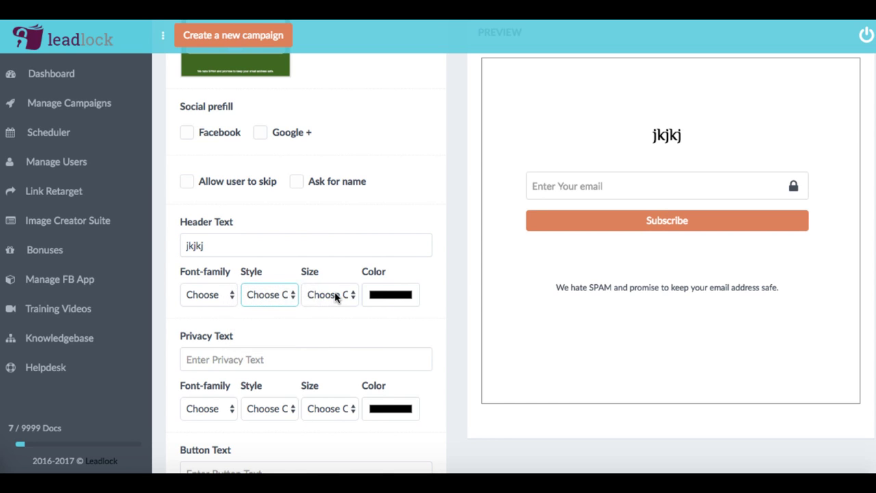
pyautogui.click(335, 297)
pyautogui.click(326, 374)
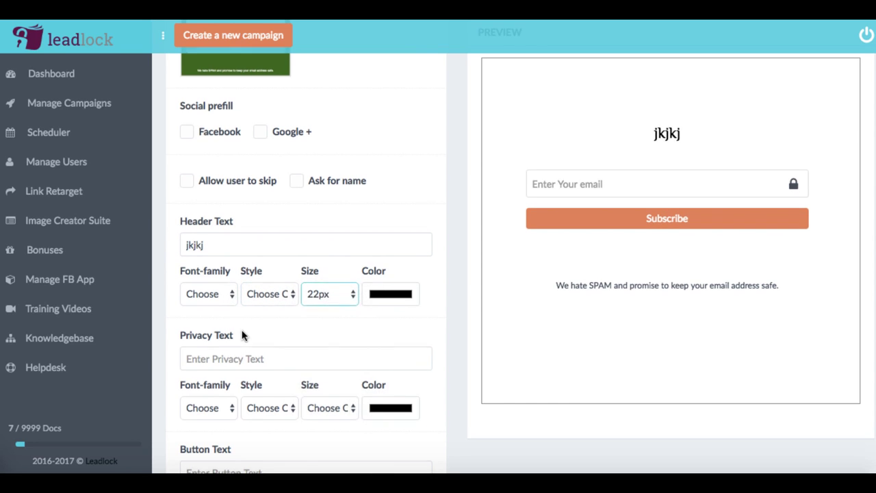
pyautogui.scroll(-1, 245, 333)
# Enter privacy text 'jkj' and button text 'jkjk', with button text size 14px
pyautogui.click(222, 317)
pyautogui.write('jkj')
pyautogui.scroll(-4, 303, 306)
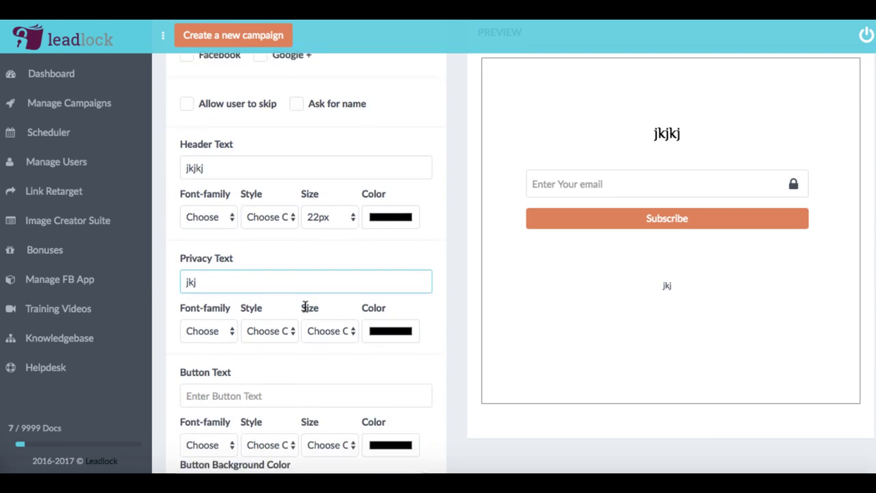
pyautogui.click(243, 273)
pyautogui.write('jkjk')
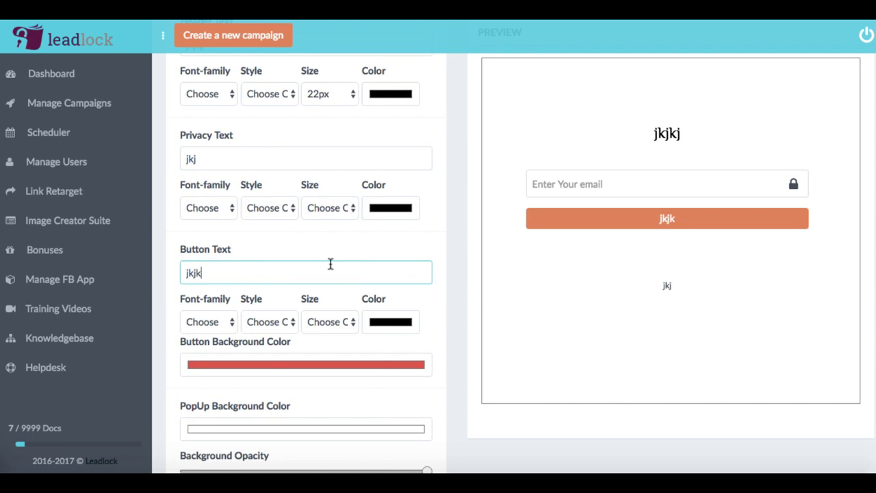
pyautogui.click(331, 322)
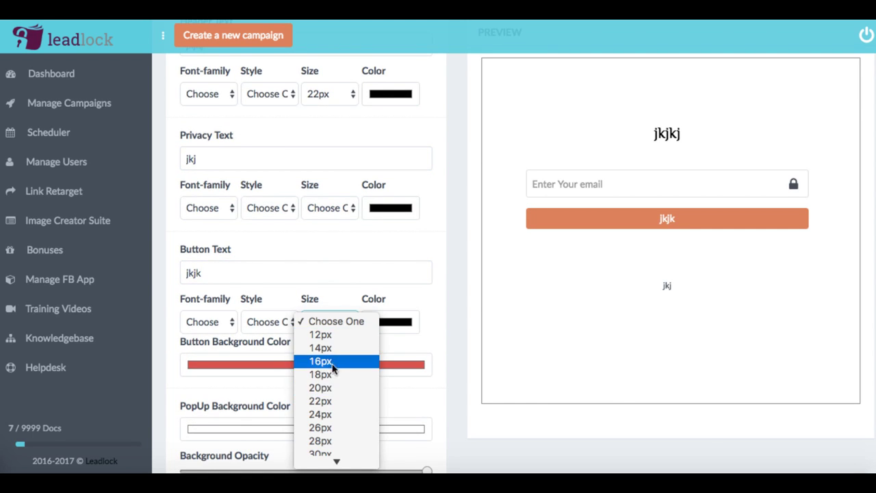
pyautogui.click(336, 349)
pyautogui.scroll(-3, 420, 267)
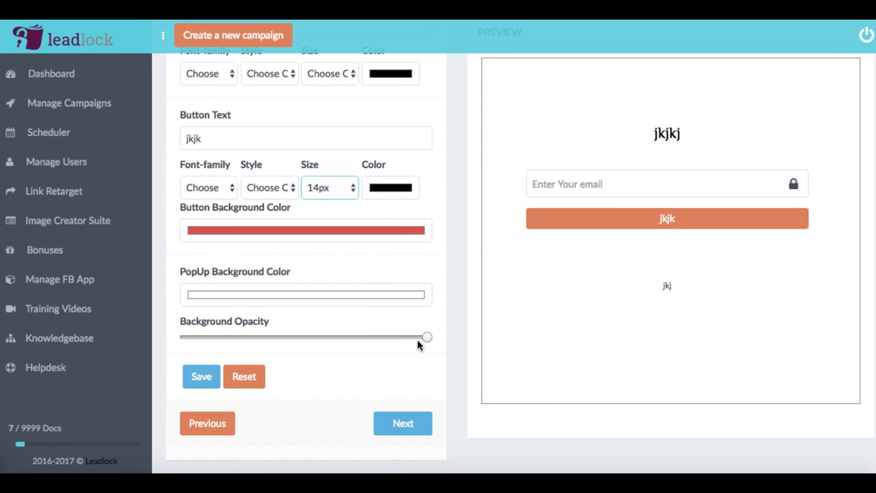
# Save the locker with full background opacity and continue to Preview and Share
pyautogui.moveTo(427, 338); pyautogui.dragTo(386, 336)
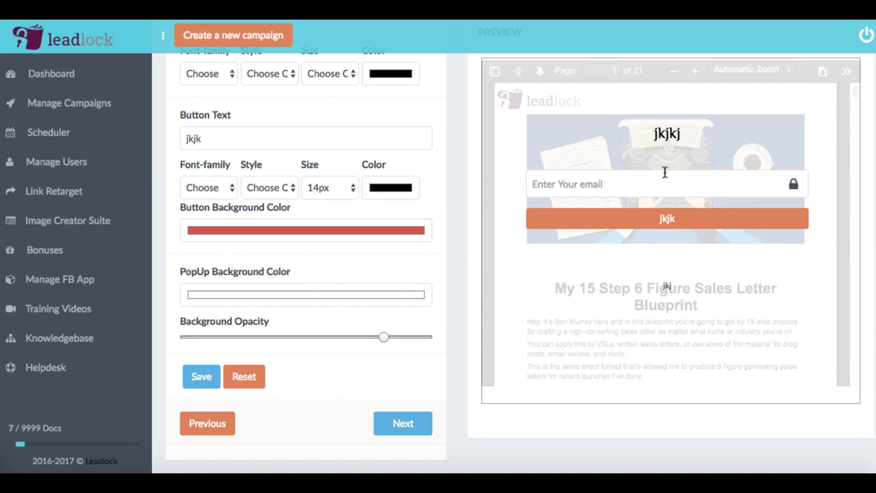
pyautogui.moveTo(381, 336); pyautogui.dragTo(477, 346)
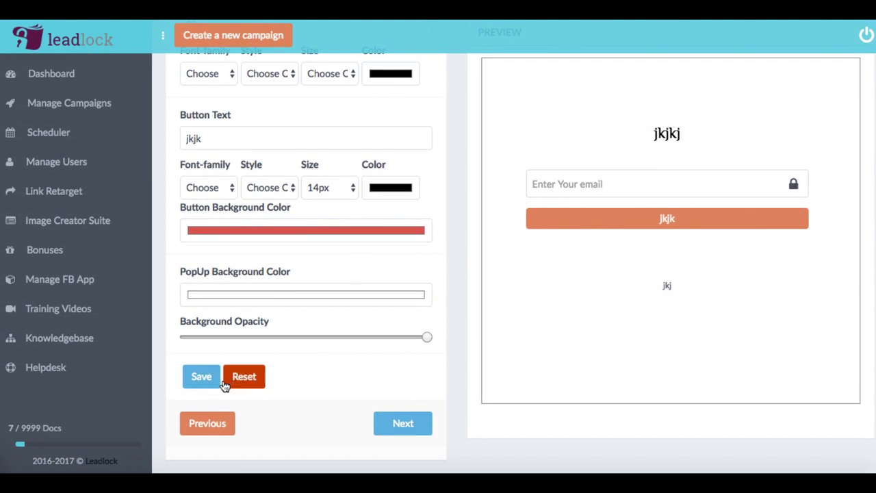
pyautogui.click(190, 378)
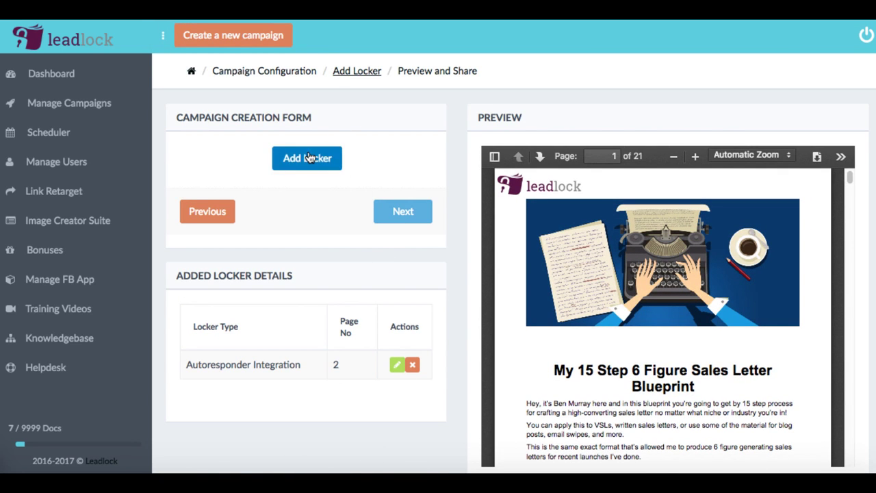
pyautogui.scroll(-2, 454, 254)
pyautogui.scroll(2, 445, 247)
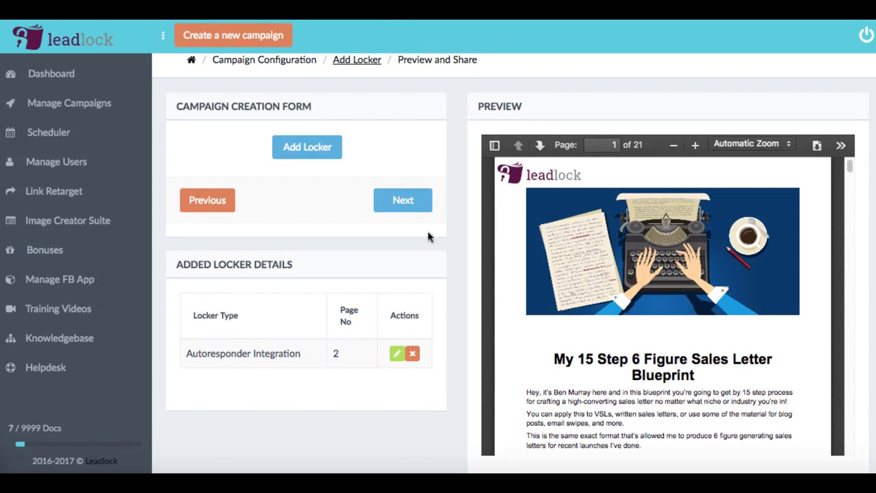
pyautogui.click(403, 200)
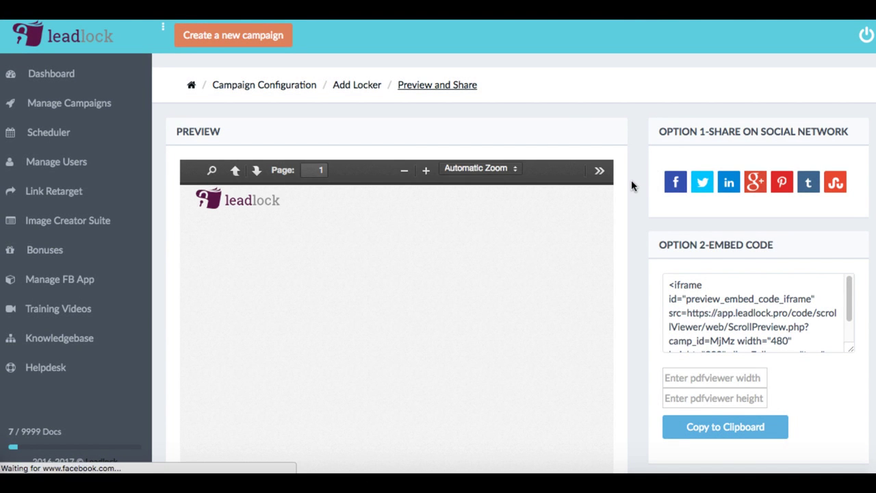
# Scroll the preview to the page-2 locker and down to the Naked URL and Facebook Tab options
pyautogui.scroll(-3, 631, 180)
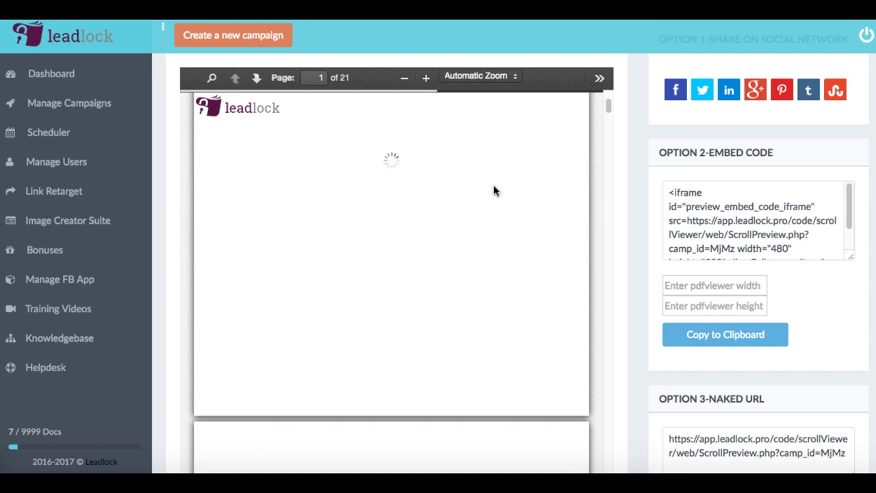
pyautogui.scroll(3, 425, 226)
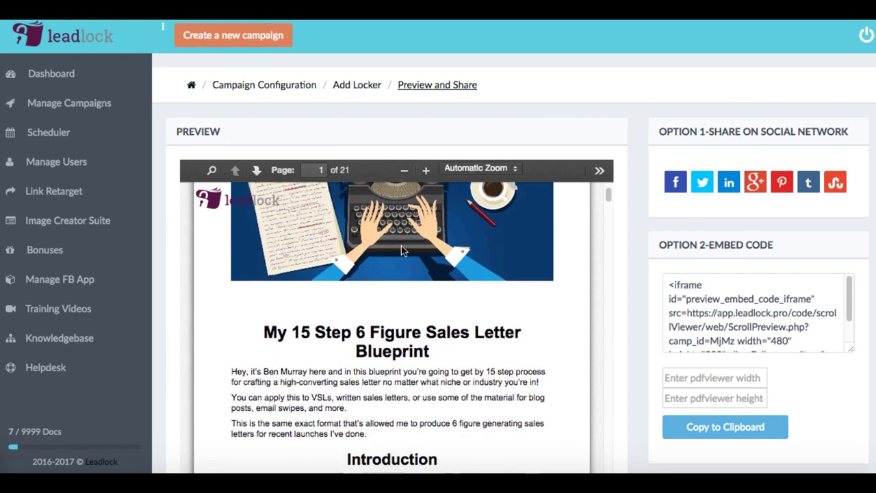
pyautogui.scroll(-10, 401, 250)
pyautogui.scroll(3, 393, 295)
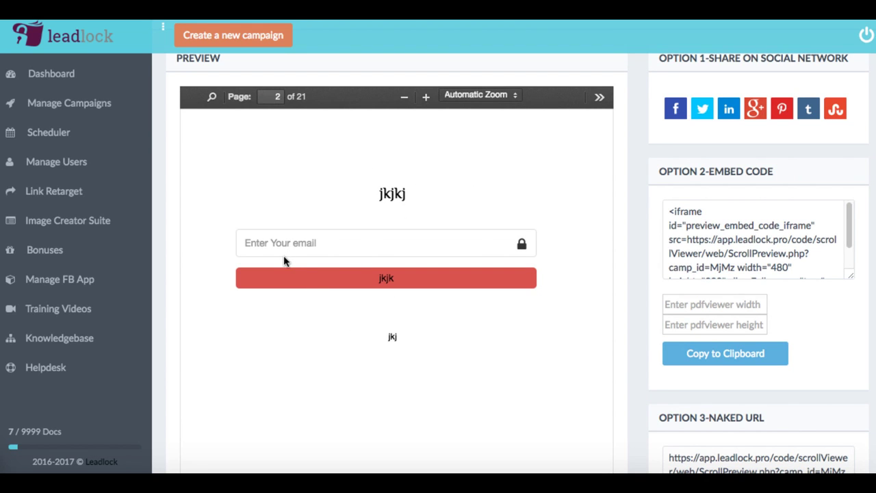
pyautogui.scroll(2, 677, 207)
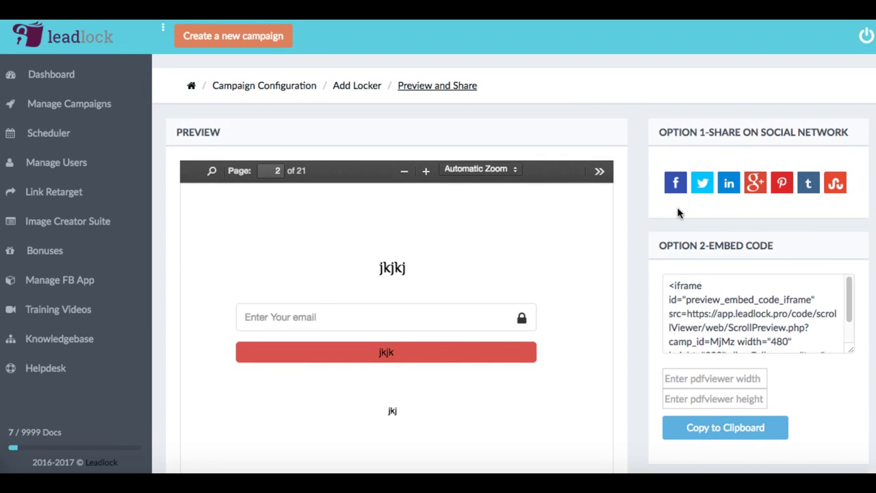
pyautogui.scroll(-1, 726, 205)
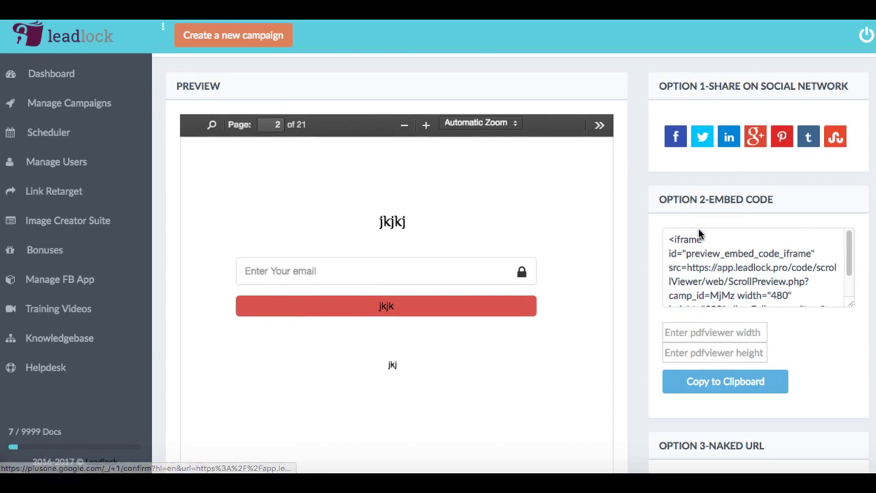
pyautogui.scroll(-1, 683, 236)
pyautogui.scroll(2, 682, 236)
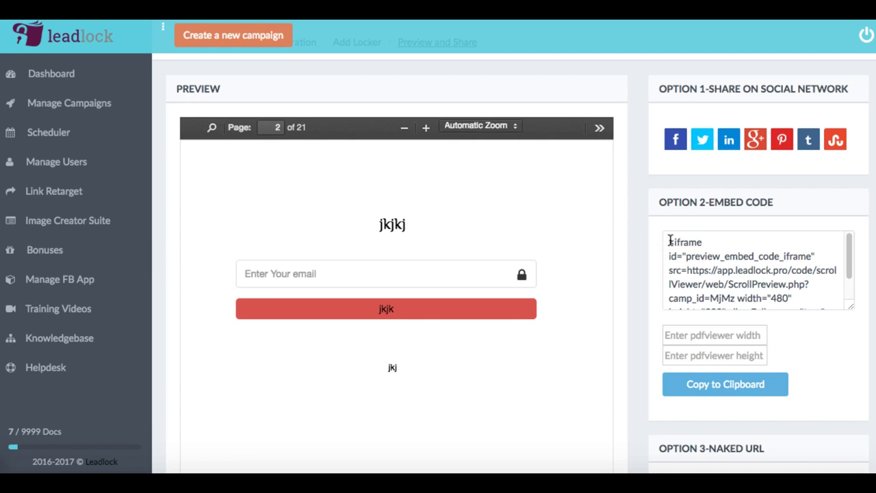
pyautogui.scroll(-7, 625, 273)
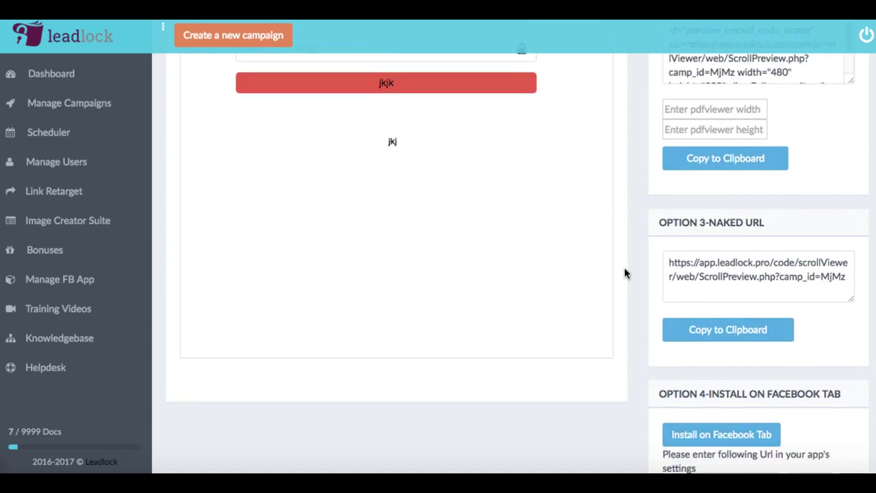
pyautogui.moveTo(668, 206); pyautogui.dragTo(848, 222)
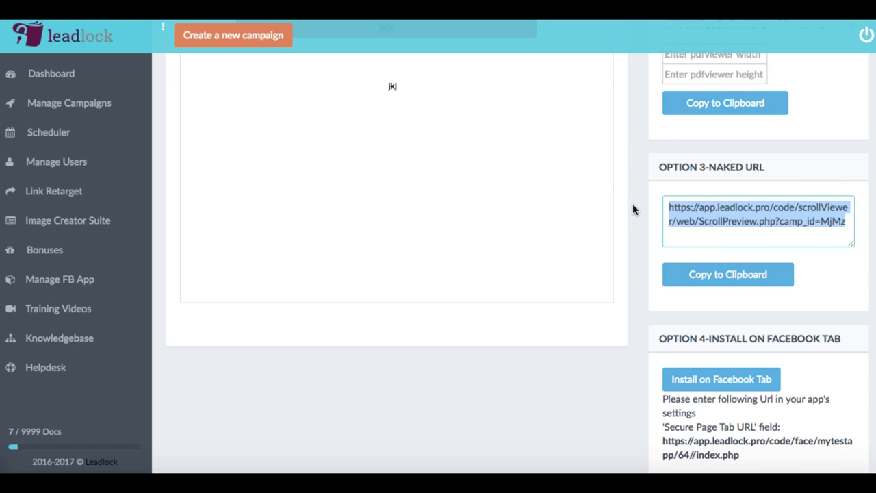
pyautogui.scroll(-1, 632, 208)
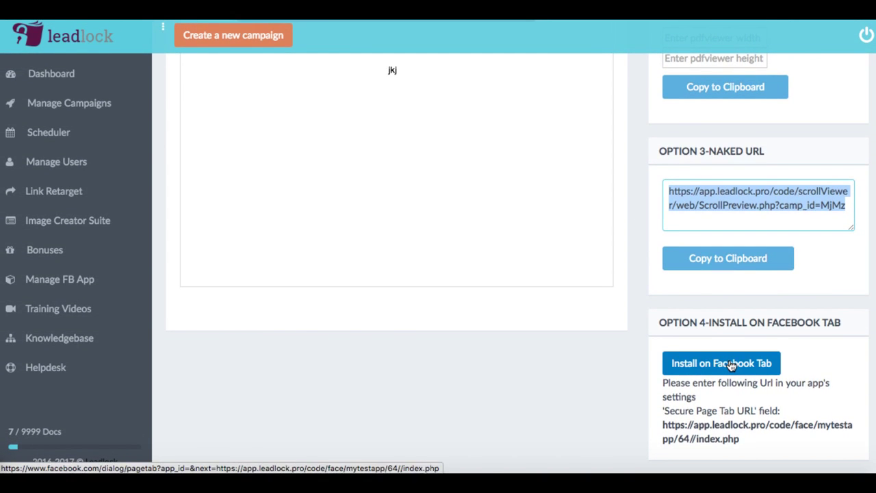
pyautogui.click(439, 411)
pyautogui.scroll(10, 439, 411)
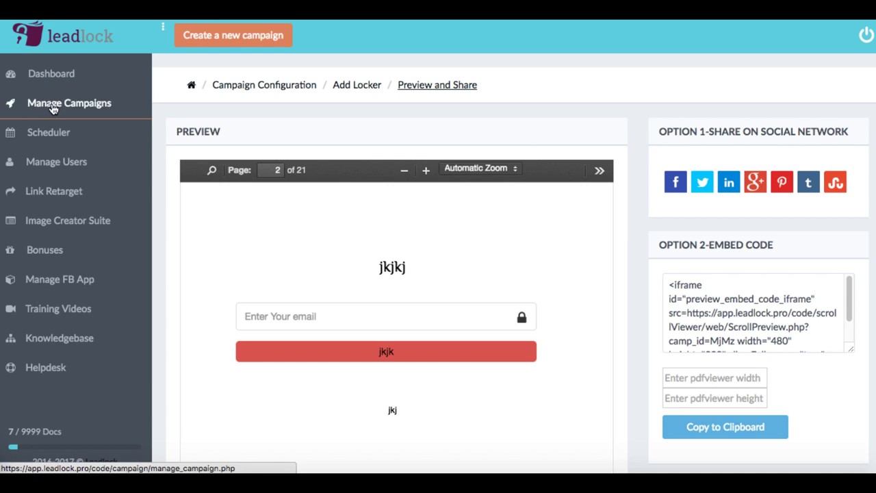
# Open the Test2 campaign's analytics from the Manage Campaigns list
pyautogui.click(60, 105)
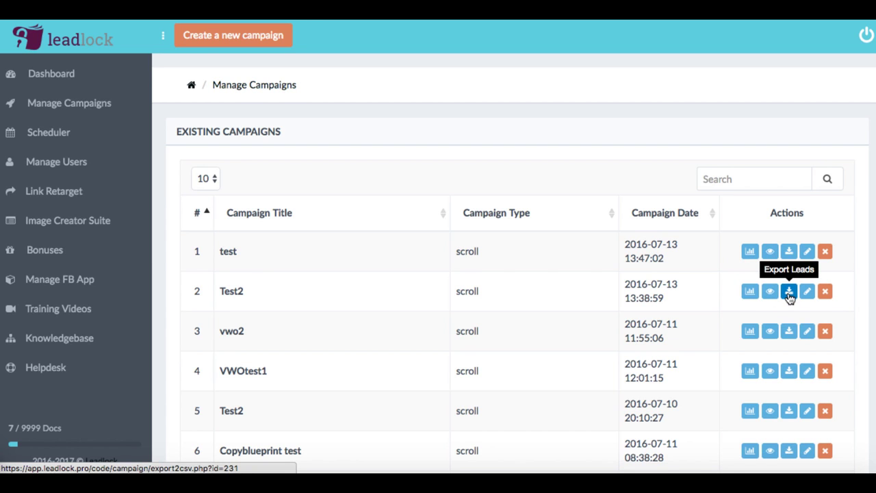
pyautogui.click(750, 293)
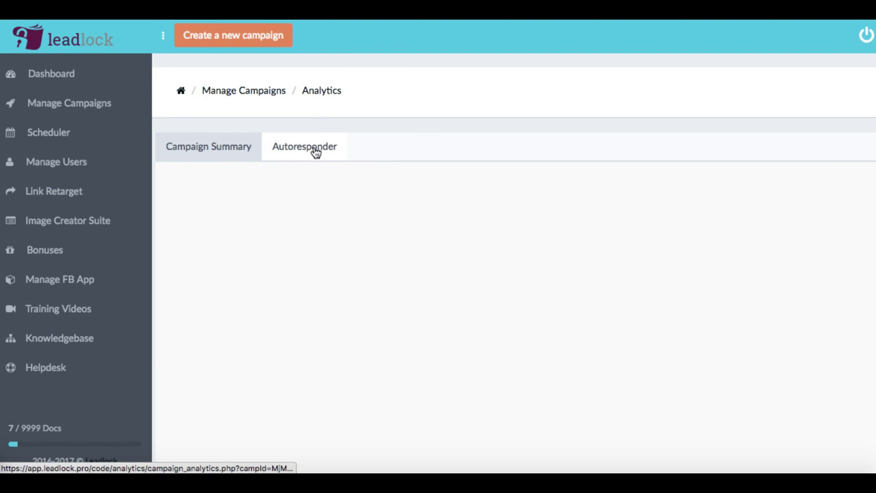
# Scroll through Test2's Campaign Summary charts showing daily visits, 50/50 drop-off and July visits
pyautogui.scroll(-7, 348, 210)
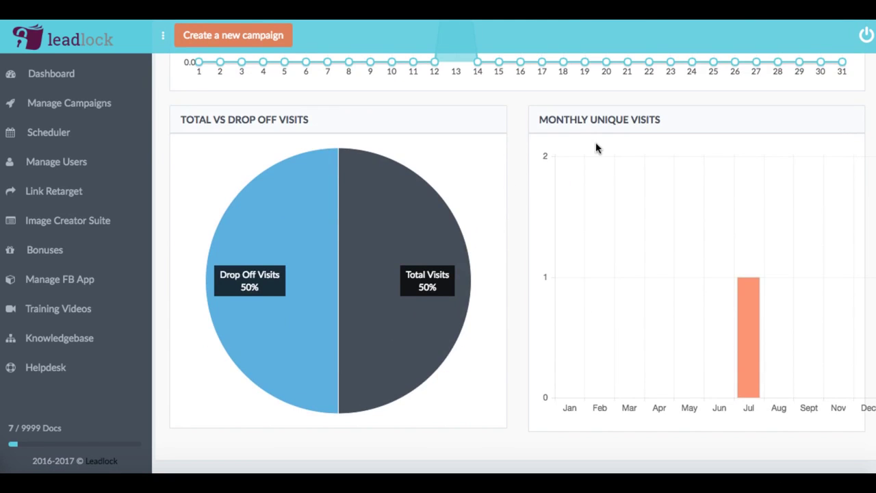
pyautogui.scroll(3, 504, 202)
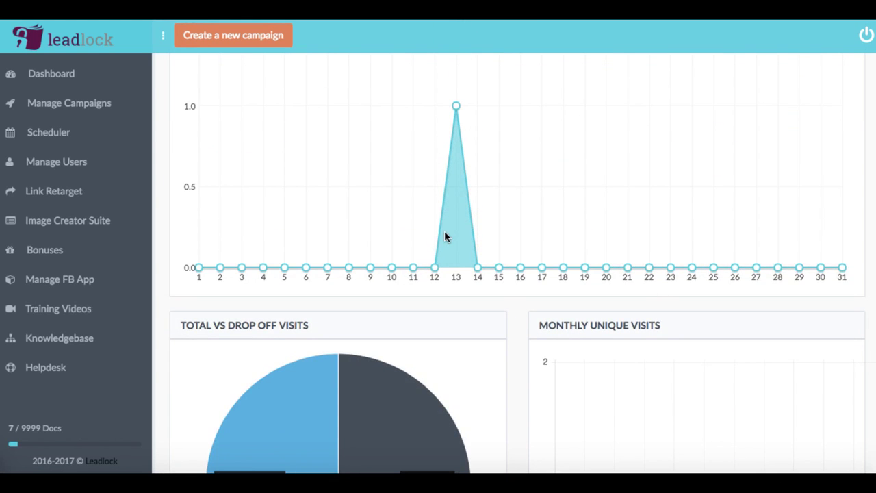